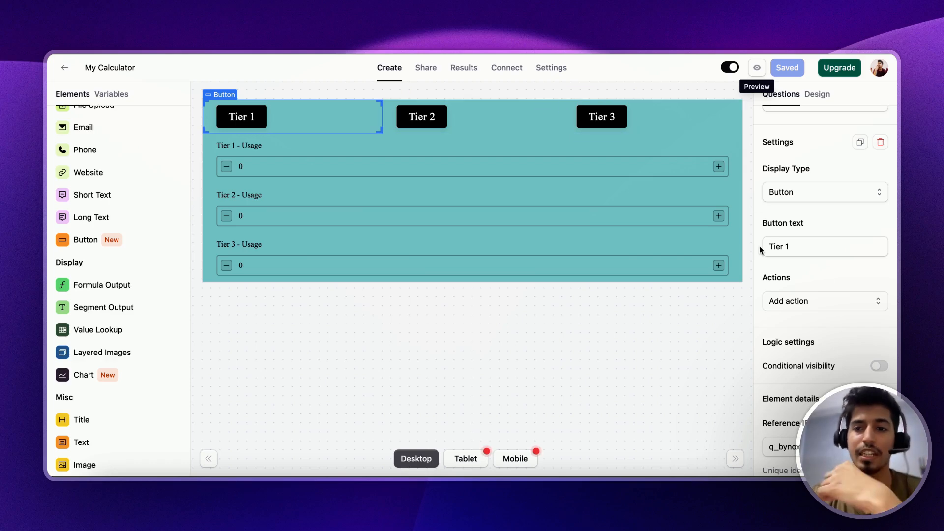
# Try the Image display type on the Tier 1 button, look through its image style and alignment options, and restore the Button type
pyautogui.click(806, 191)
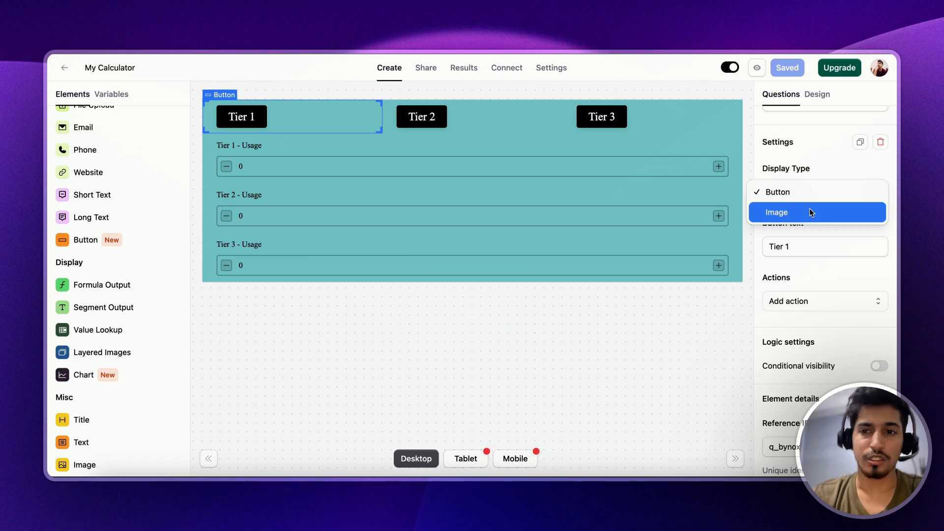
pyautogui.click(809, 209)
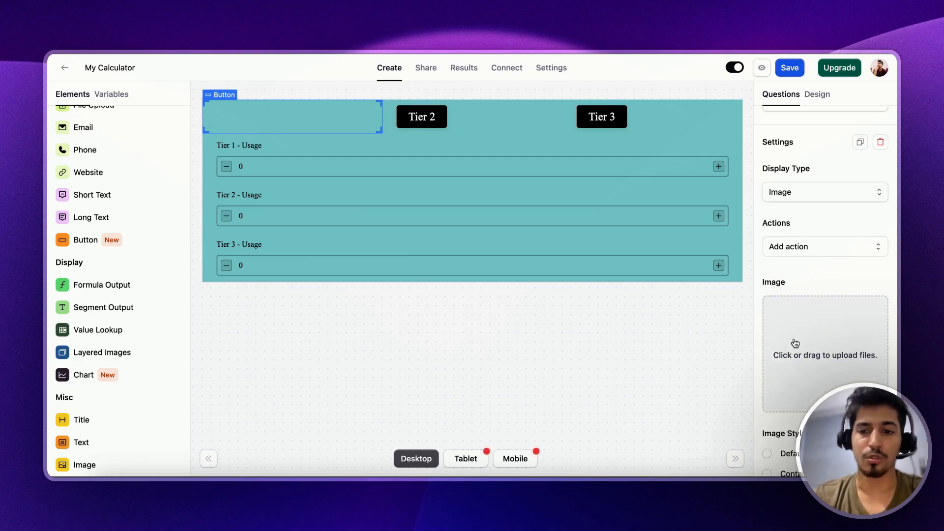
pyautogui.scroll(-2, 794, 343)
pyautogui.scroll(-5, 795, 343)
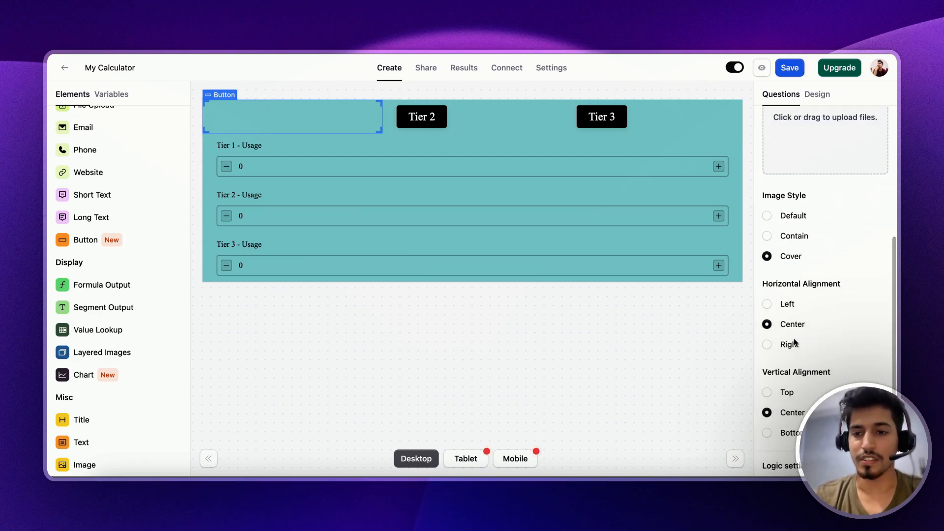
pyautogui.scroll(6, 793, 338)
pyautogui.click(806, 237)
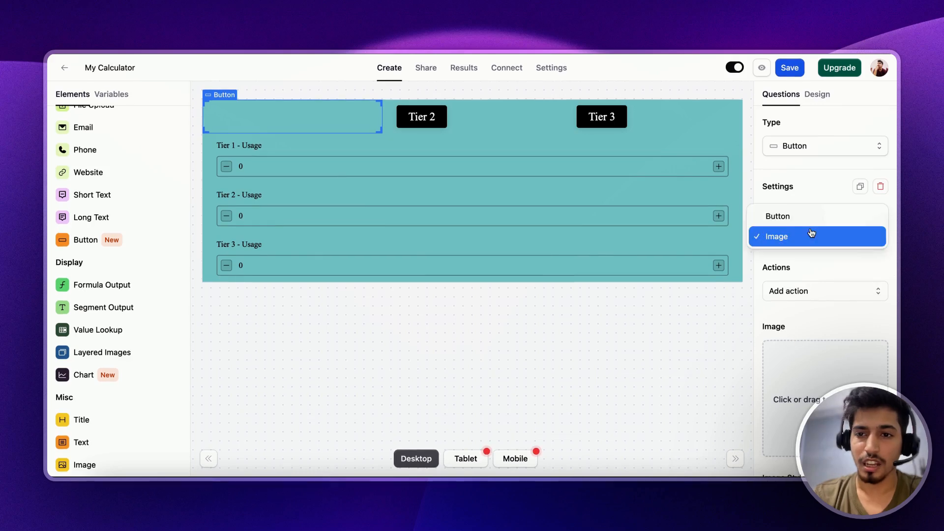
pyautogui.click(806, 220)
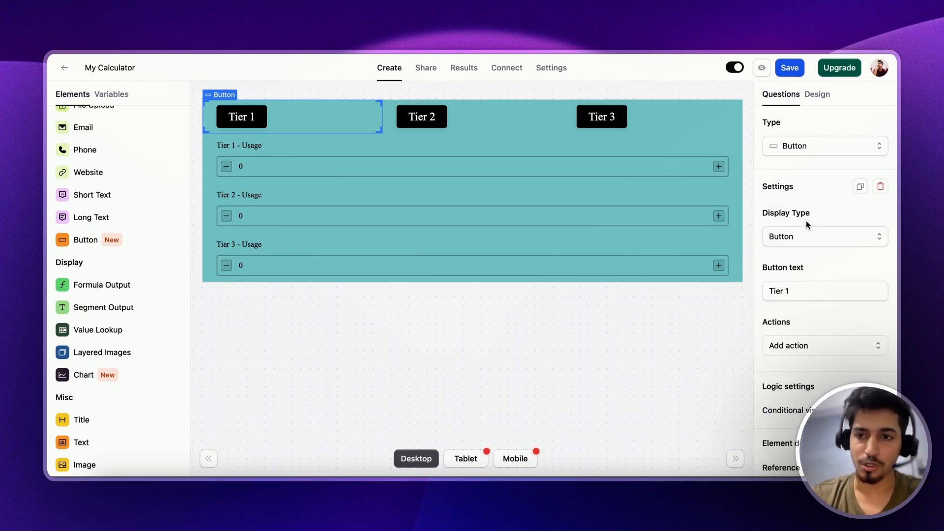
# Add a Navigate to external action to the Tier 1 button and view its URL and new-tab settings
pyautogui.scroll(-2, 806, 220)
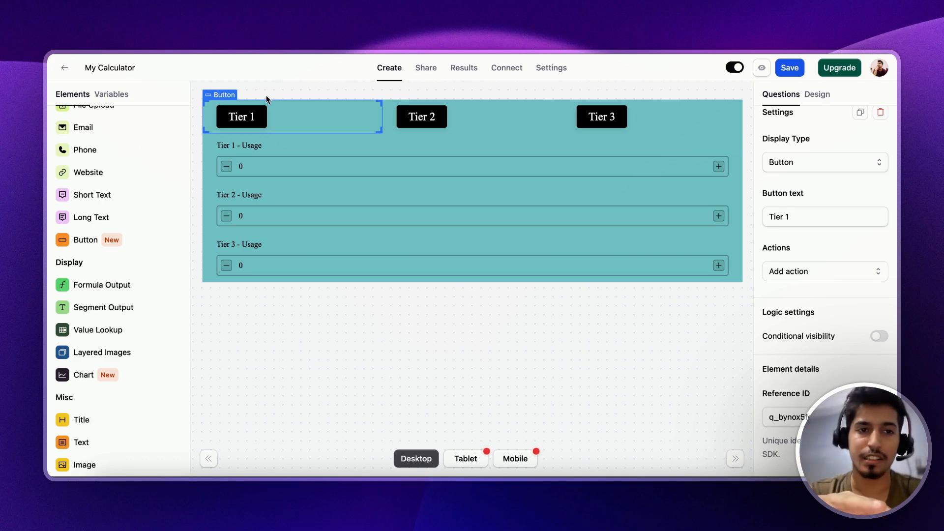
pyautogui.click(844, 281)
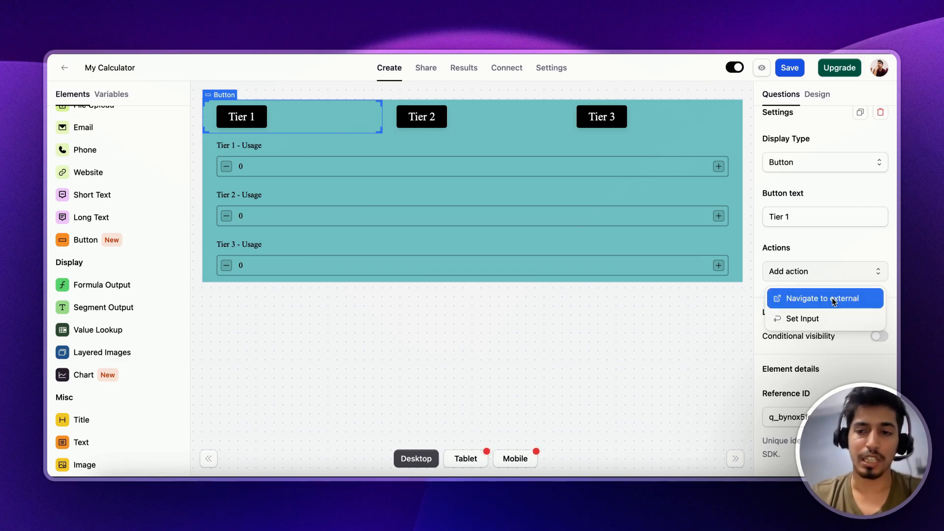
pyautogui.click(833, 299)
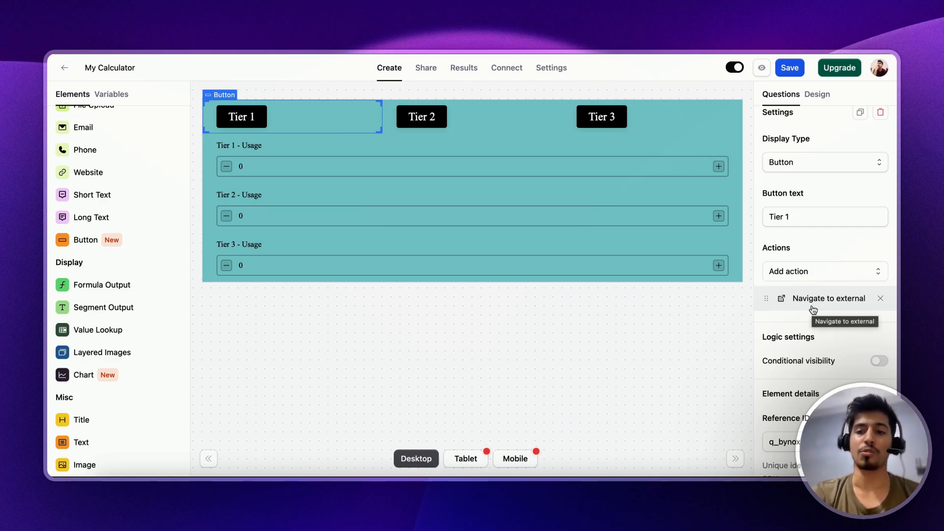
pyautogui.click(813, 309)
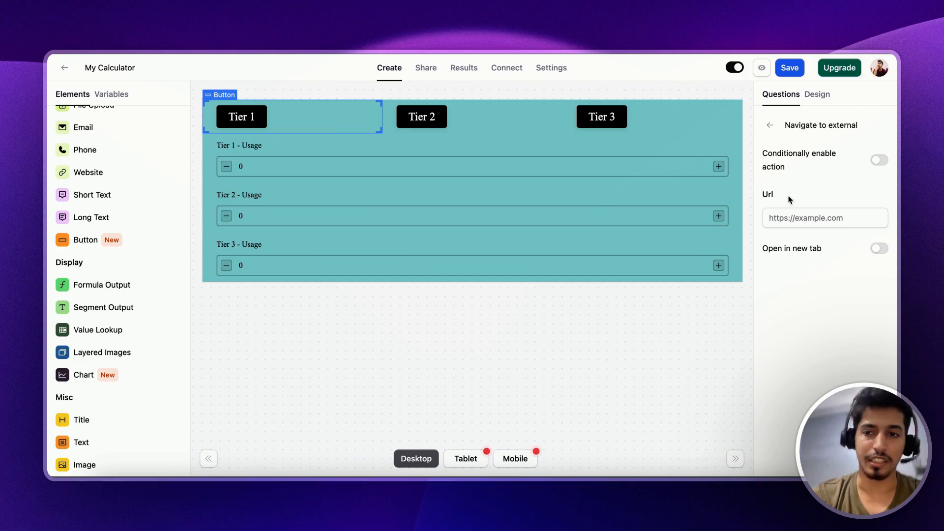
pyautogui.click(787, 208)
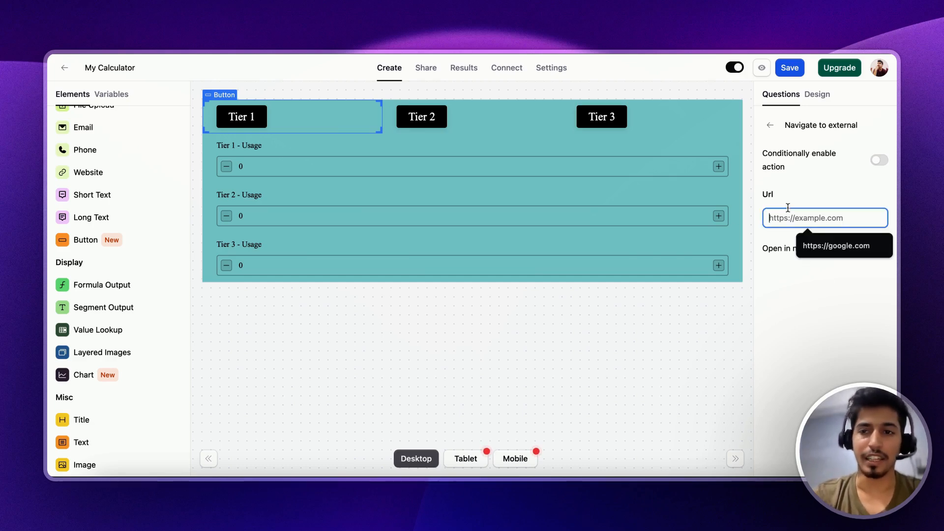
pyautogui.click(792, 256)
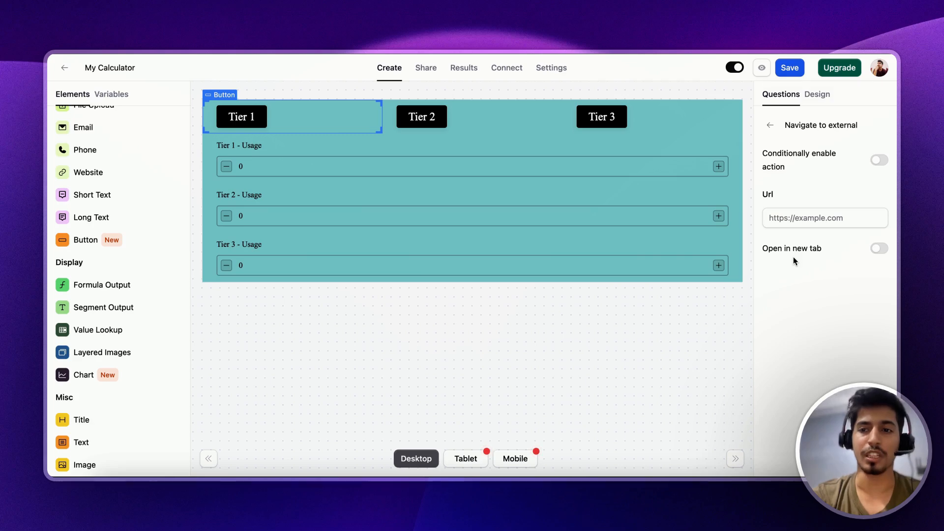
# Conditionally enable the Navigate to external action, view the available condition variables, and remove the action from the Tier 1 button
pyautogui.click(785, 160)
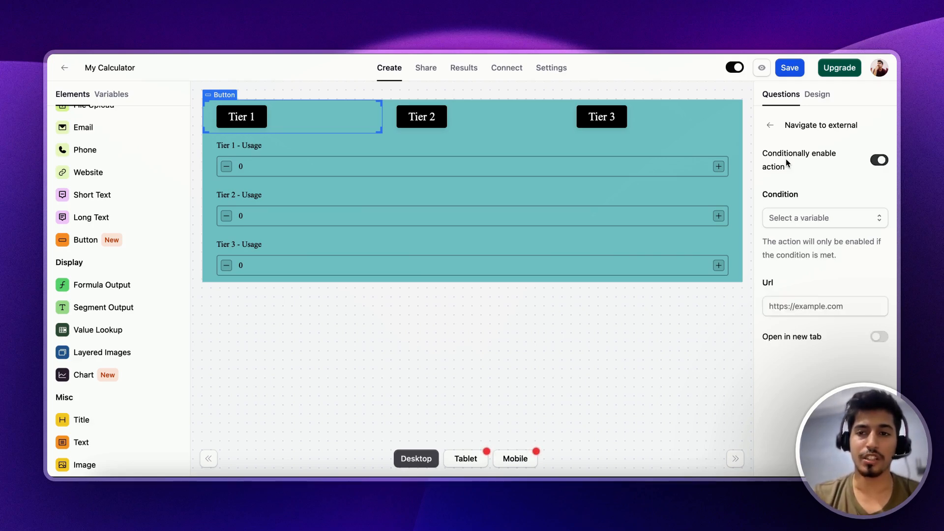
pyautogui.click(798, 219)
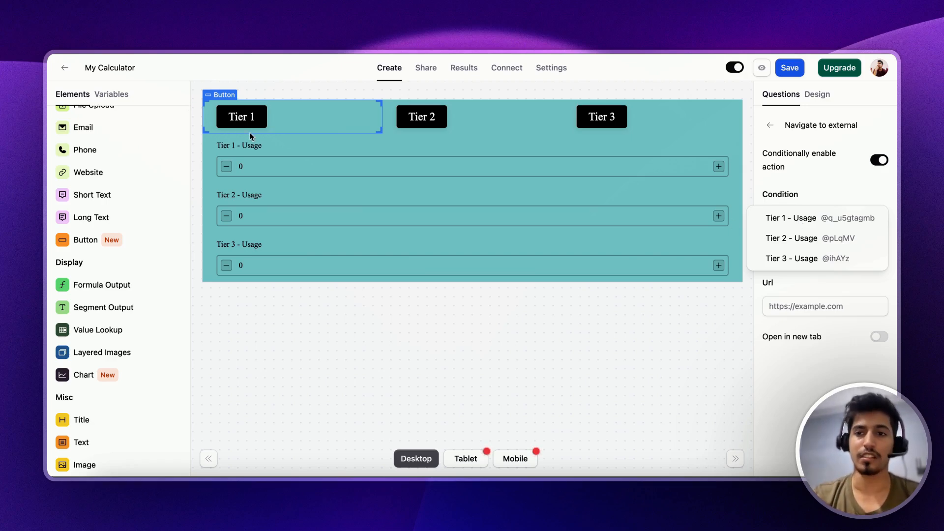
pyautogui.click(810, 162)
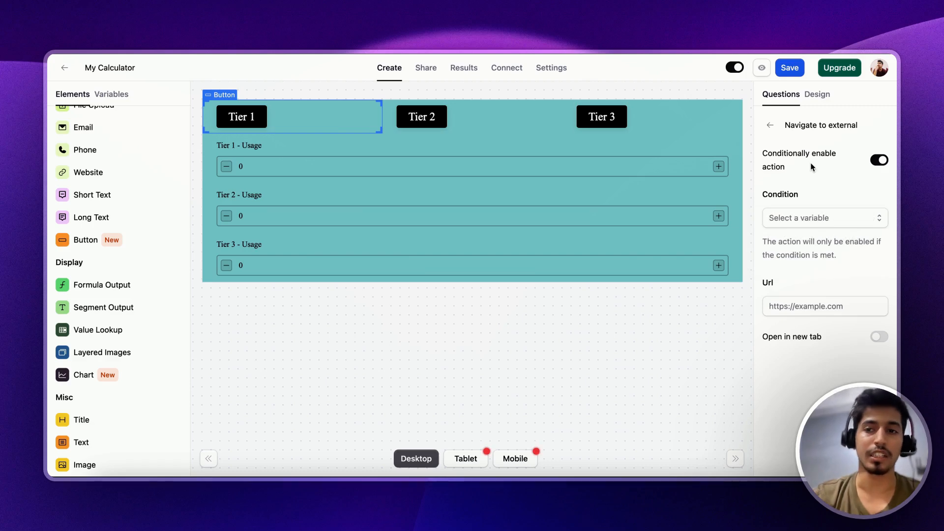
pyautogui.click(770, 125)
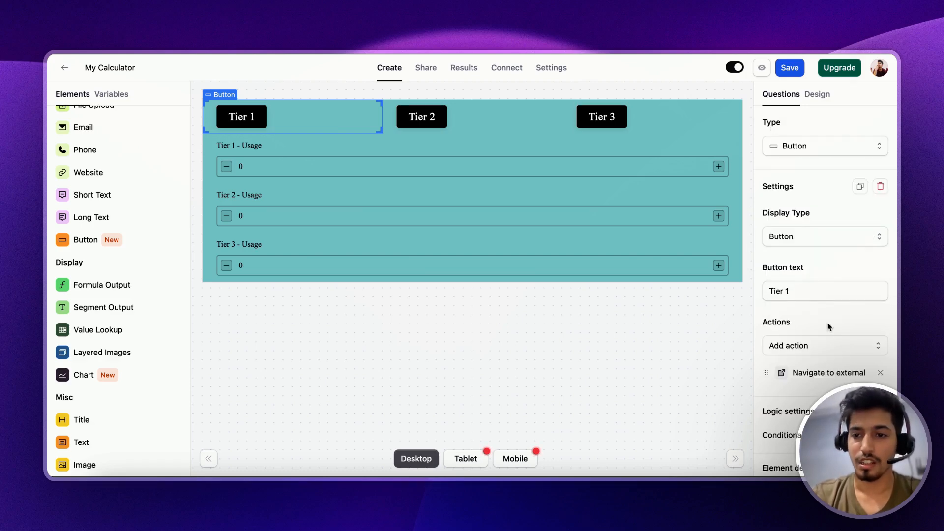
pyautogui.click(880, 382)
# Add a Set Input action to the Tier 1 button and open its settings to view the selectable inputs
pyautogui.click(847, 356)
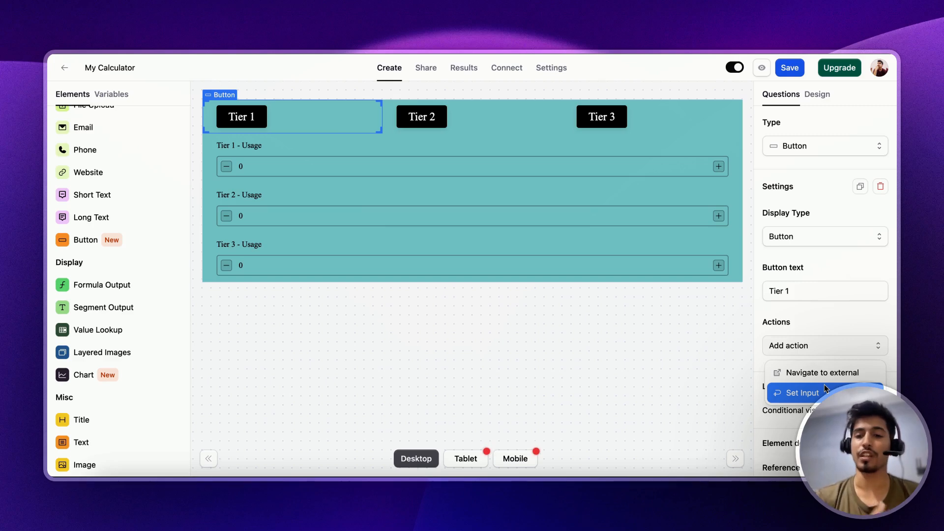
pyautogui.click(824, 386)
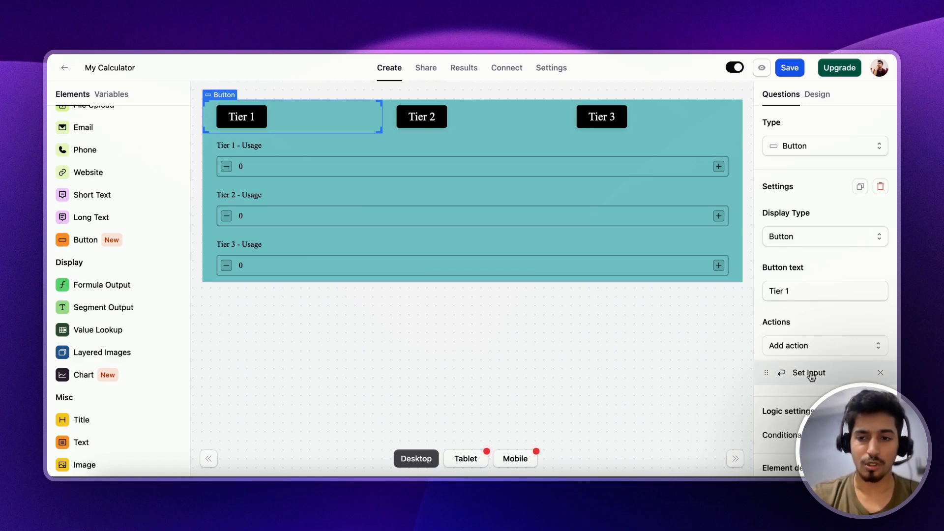
pyautogui.click(805, 372)
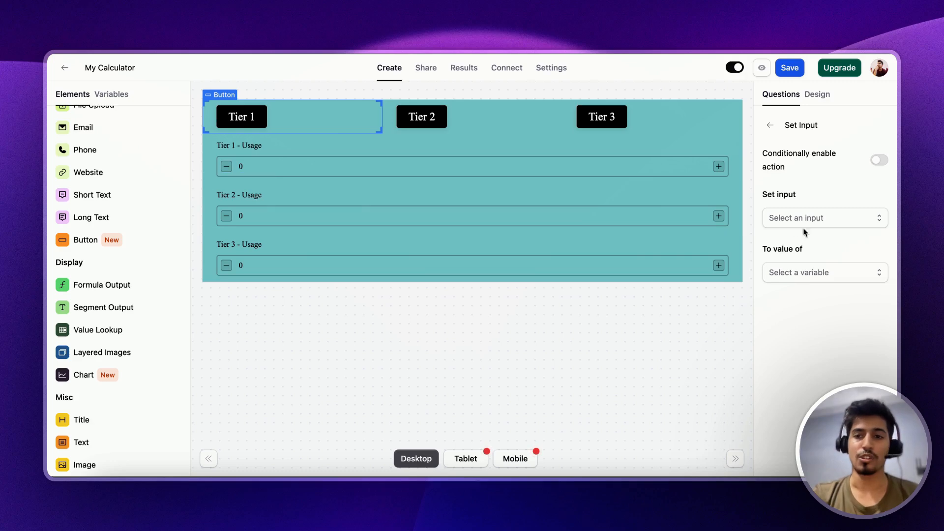
pyautogui.click(814, 222)
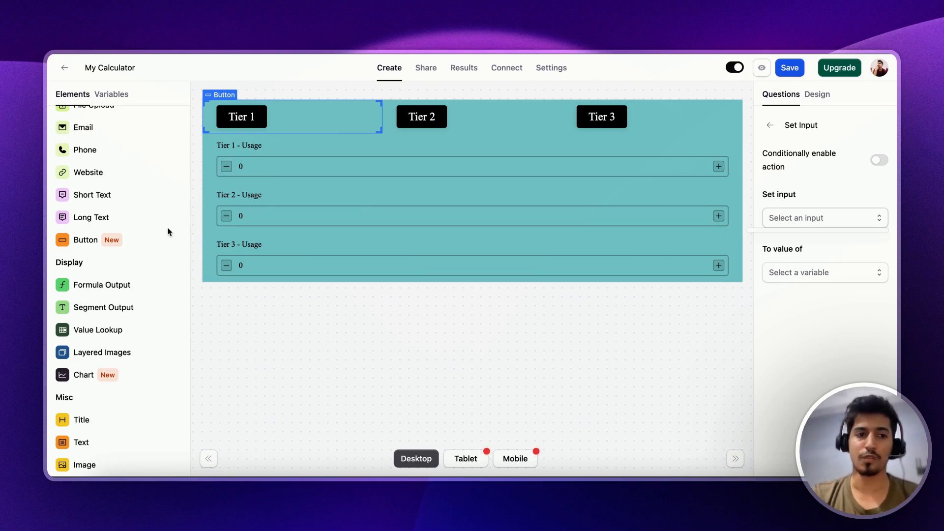
# Create a new custom input titled "Tier Tab"
pyautogui.click(124, 98)
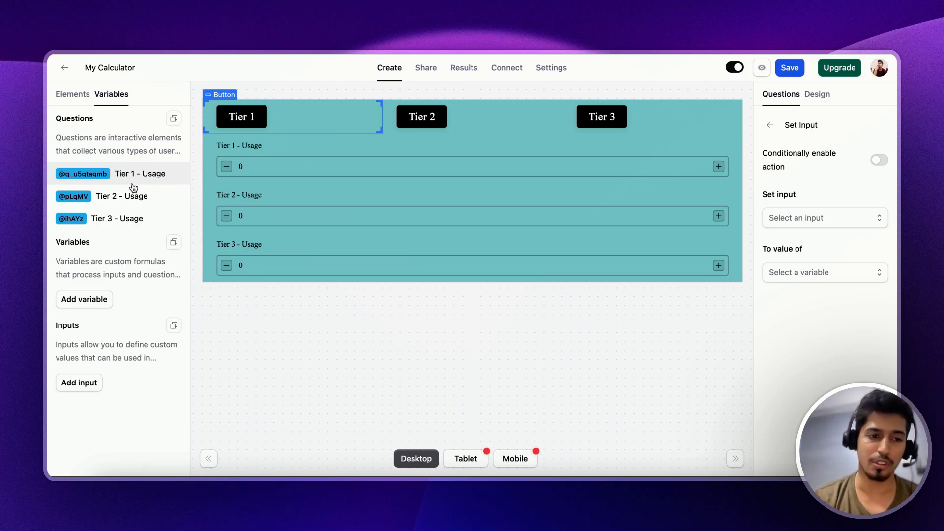
pyautogui.click(96, 358)
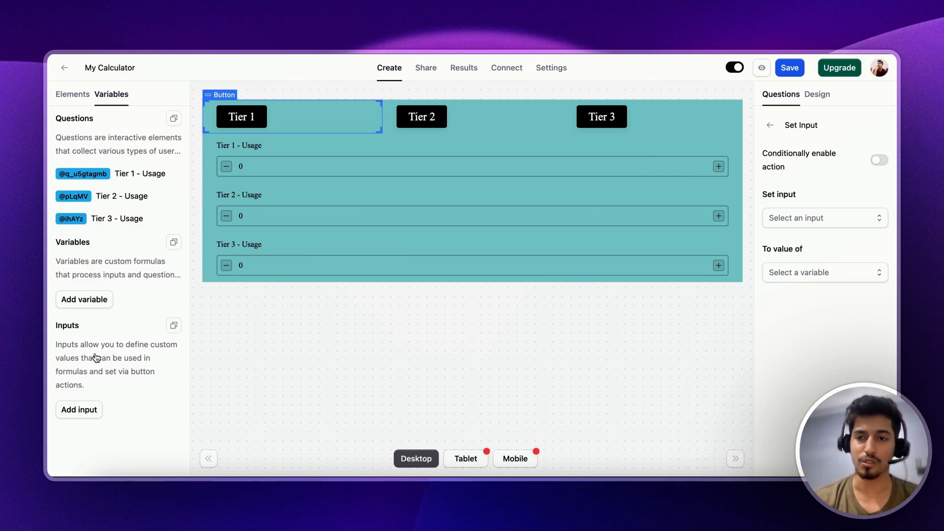
pyautogui.click(81, 410)
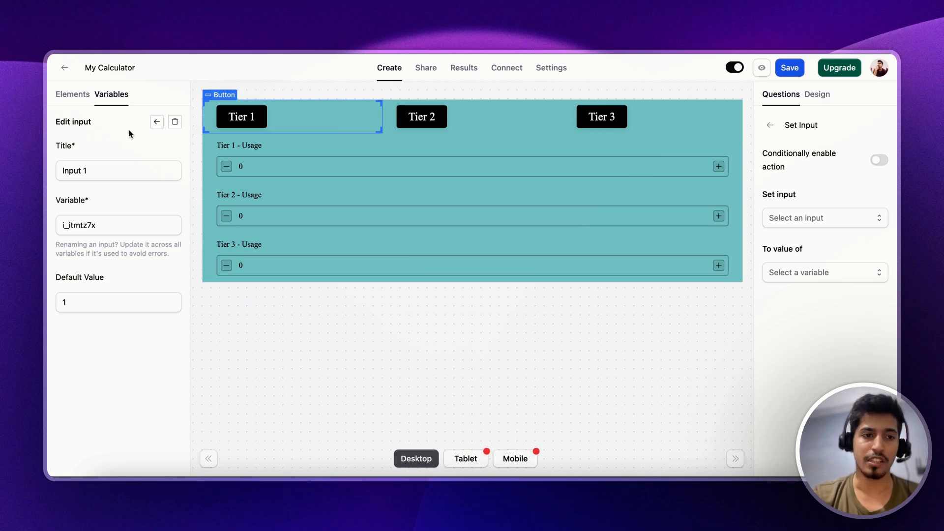
pyautogui.tripleClick(101, 166)
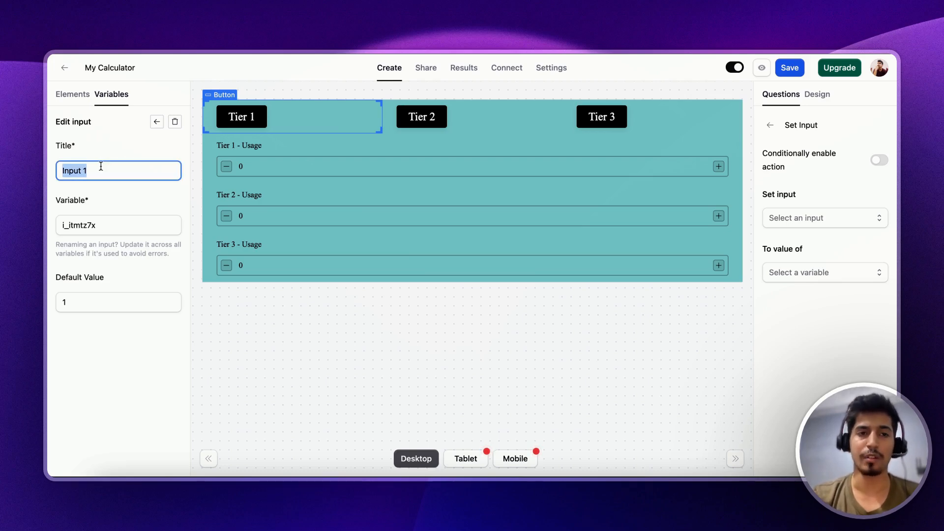
pyautogui.write('Tier Tab')
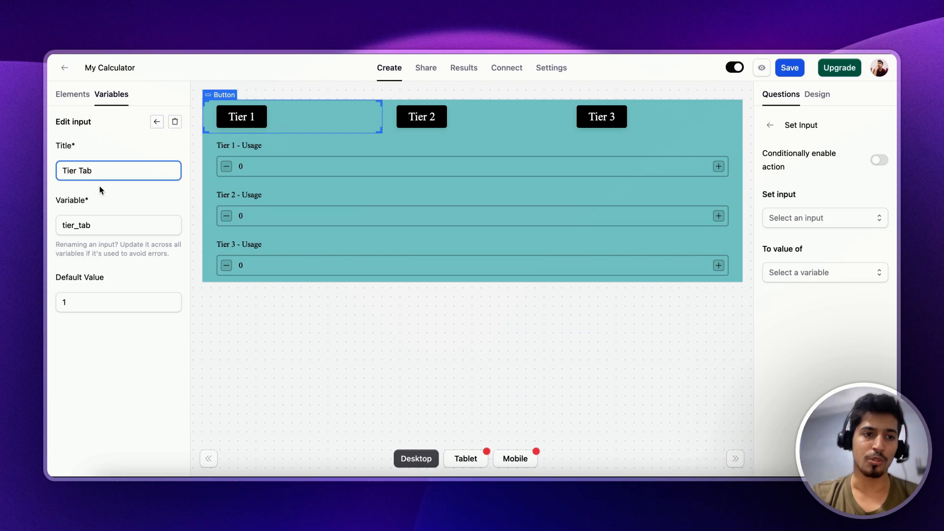
# Examine the Tier Tab input's title, variable name and default value
pyautogui.doubleClick(69, 170)
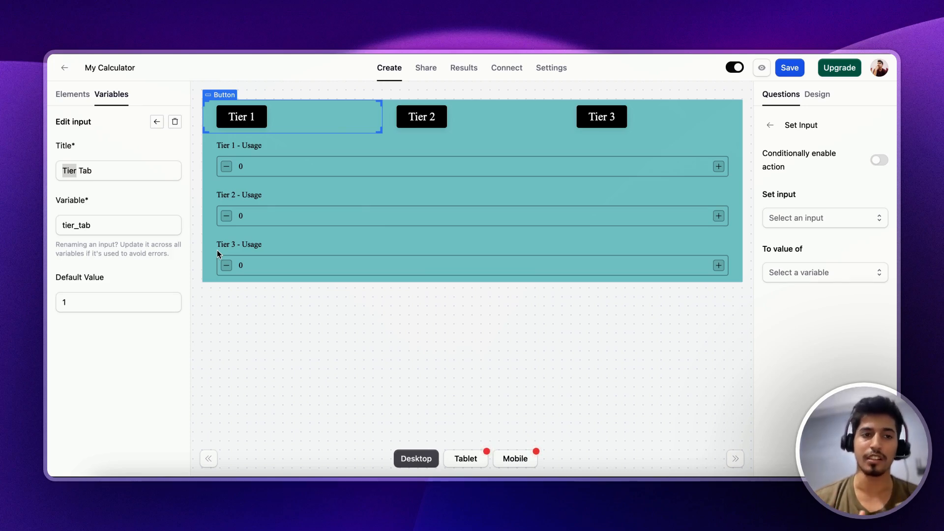
pyautogui.tripleClick(85, 172)
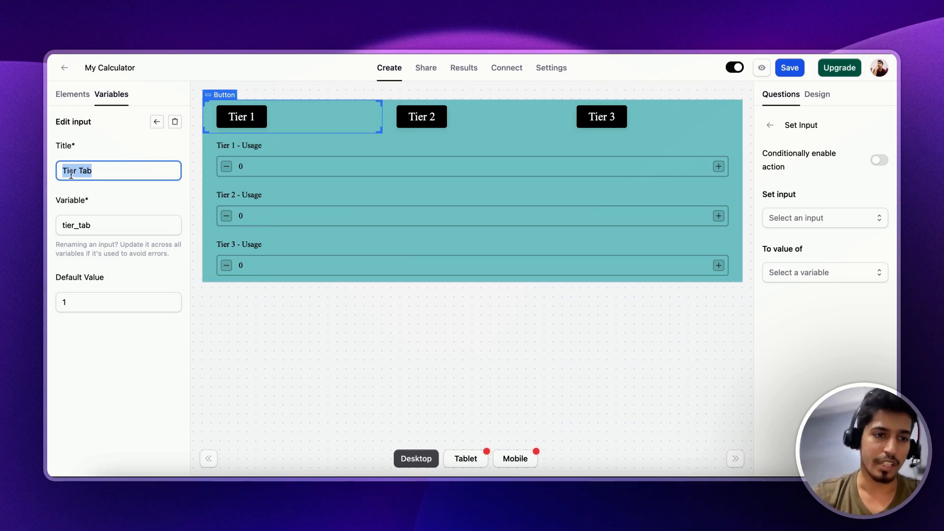
pyautogui.doubleClick(72, 229)
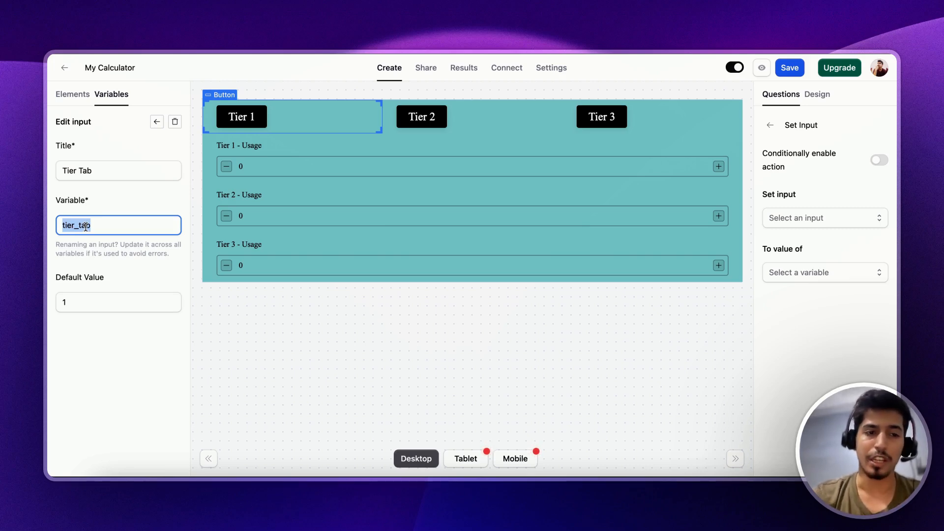
pyautogui.click(63, 223)
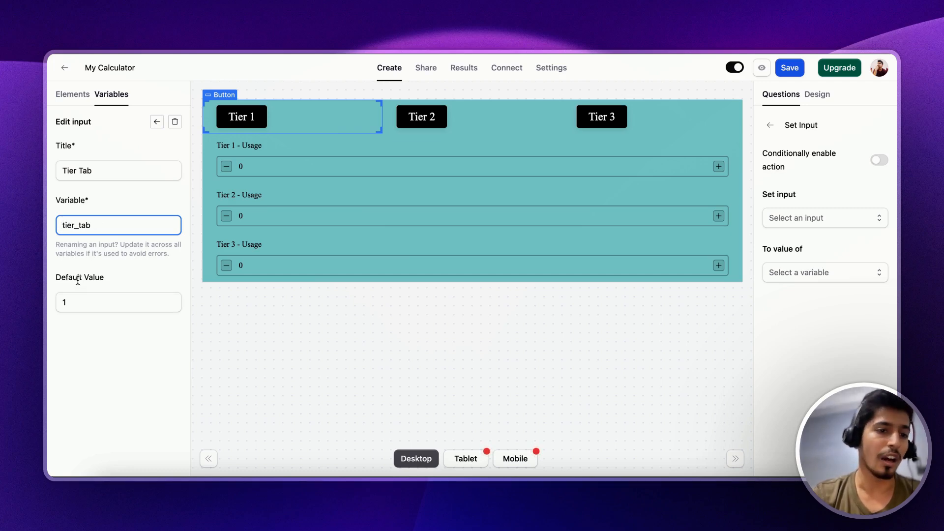
pyautogui.moveTo(60, 279); pyautogui.dragTo(83, 279)
pyautogui.click(81, 304)
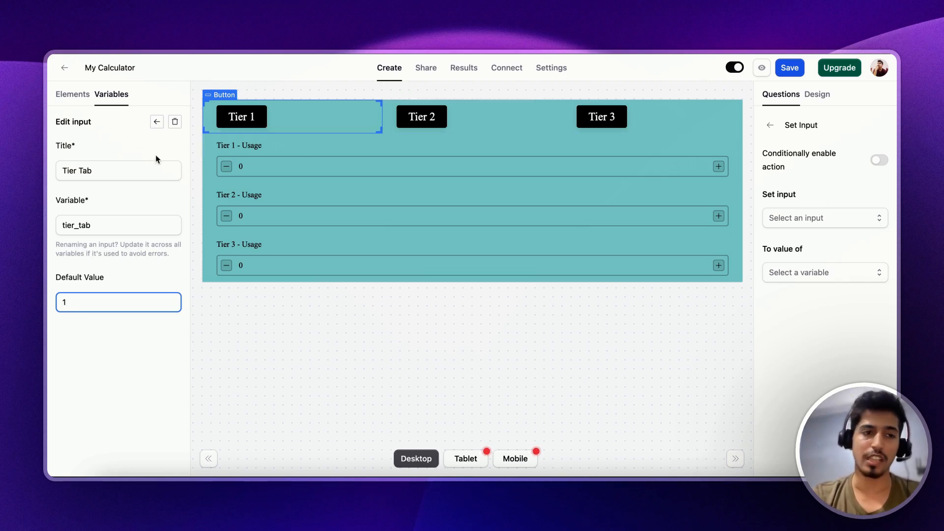
# Leave the input editor and choose Tier Tab as the input changed by the Tier 1 button's Set Input action
pyautogui.click(158, 123)
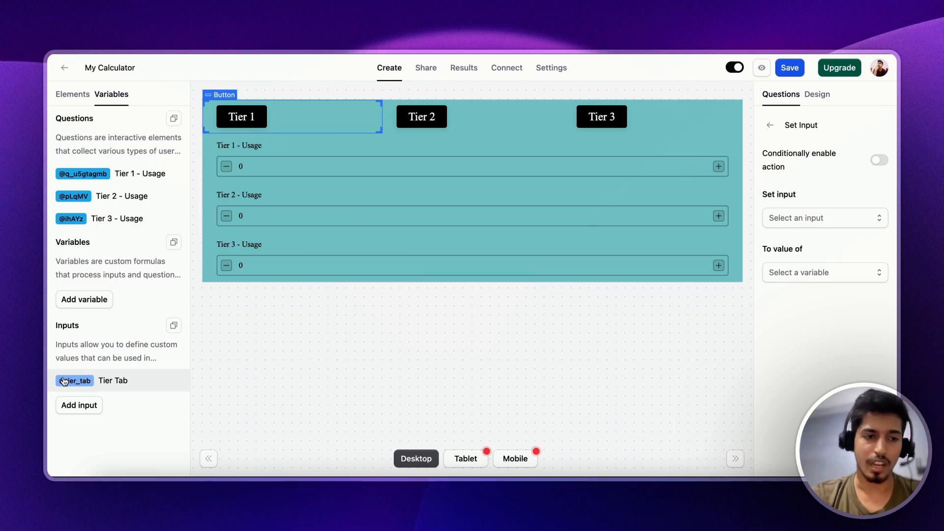
pyautogui.click(841, 219)
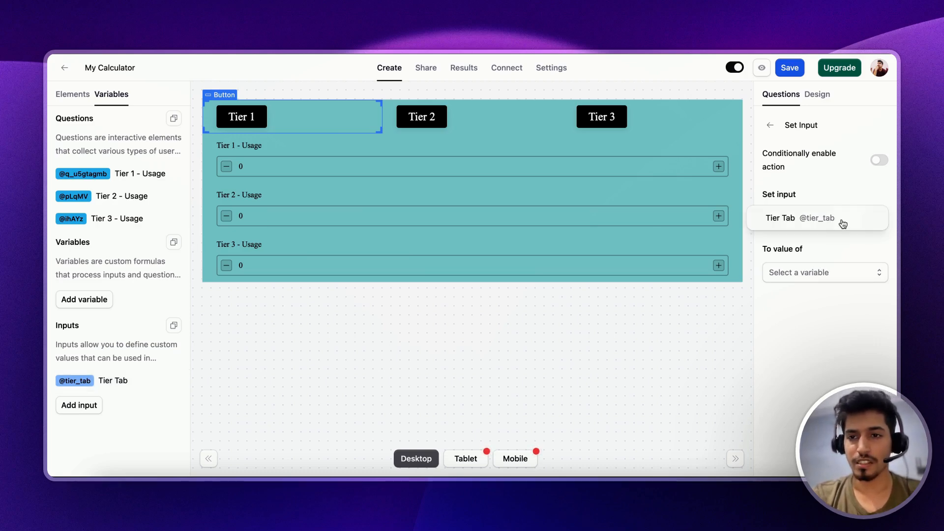
pyautogui.click(785, 219)
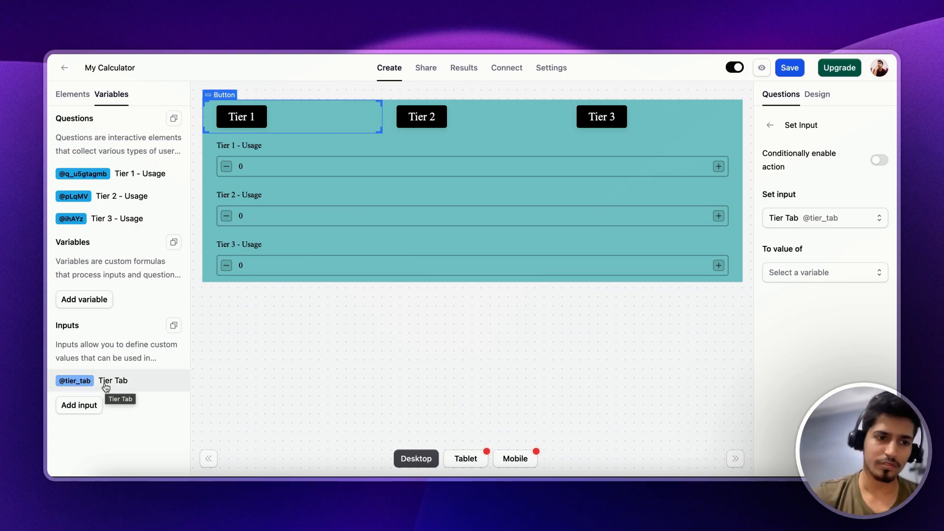
# Create a new variable titled "Tier 1 Tab"
pyautogui.click(93, 300)
pyautogui.tripleClick(118, 170)
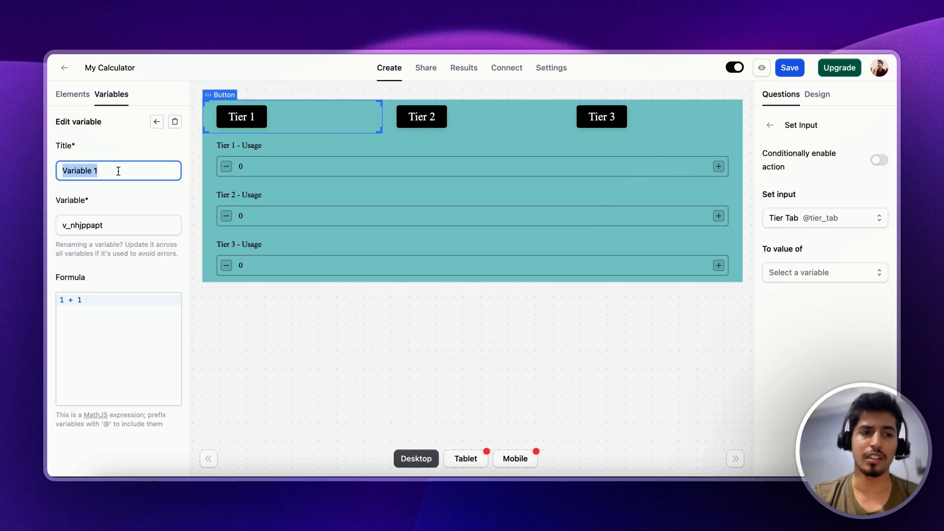
pyautogui.write('Tei')
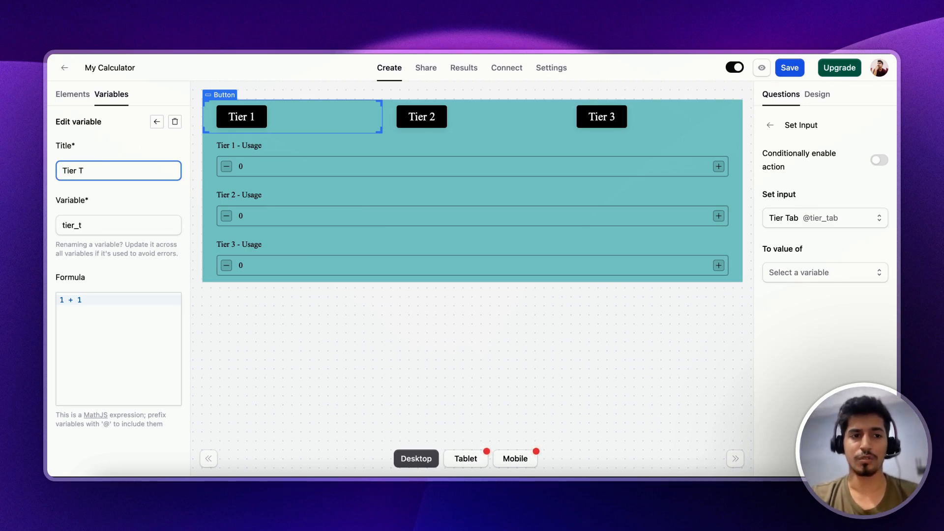
pyautogui.press('Tab')
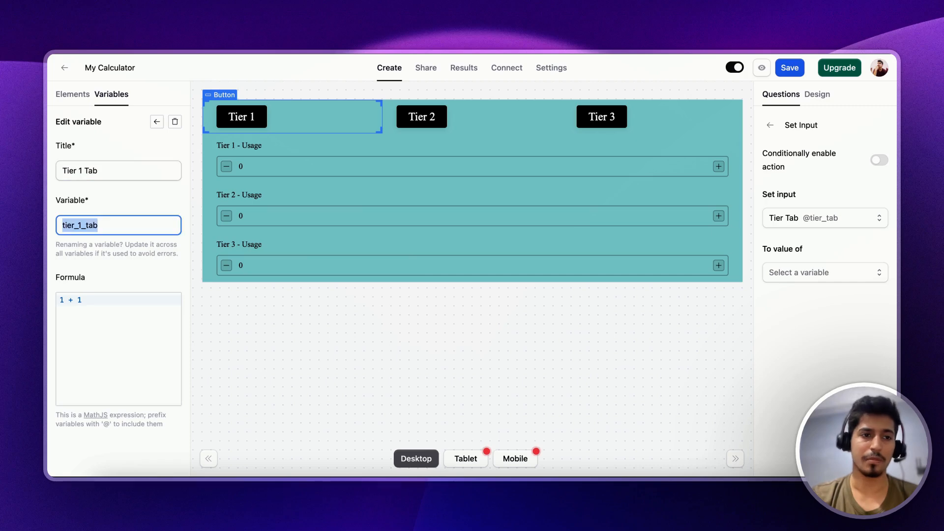
# Set the formula of the Tier 1 Tab variable to 1, check it, and return to the variables list
pyautogui.press('Tab')
pyautogui.hotkey('ctrl', 'a')
pyautogui.write('1')
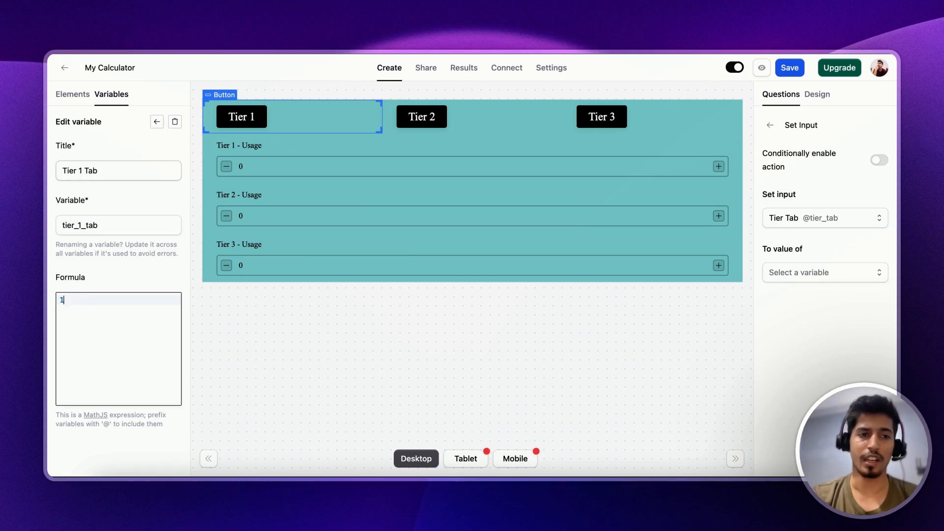
pyautogui.click(156, 122)
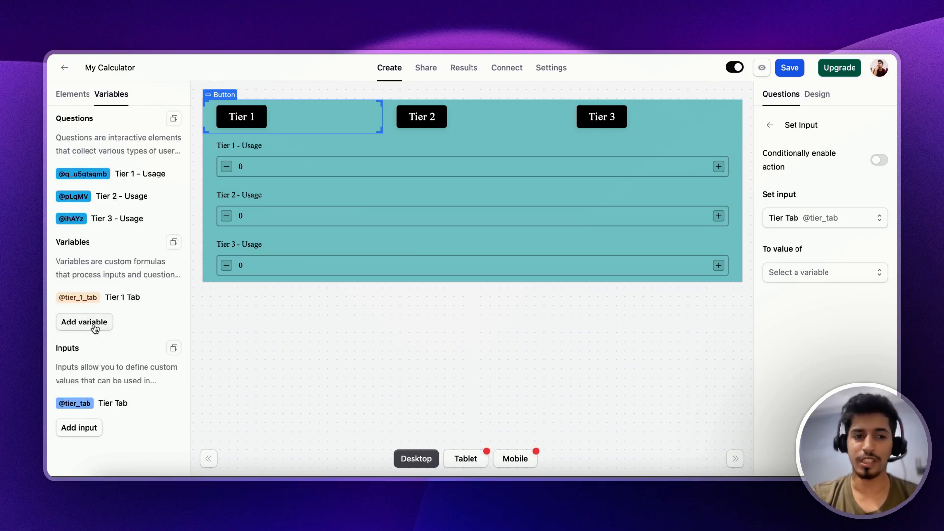
pyautogui.click(114, 308)
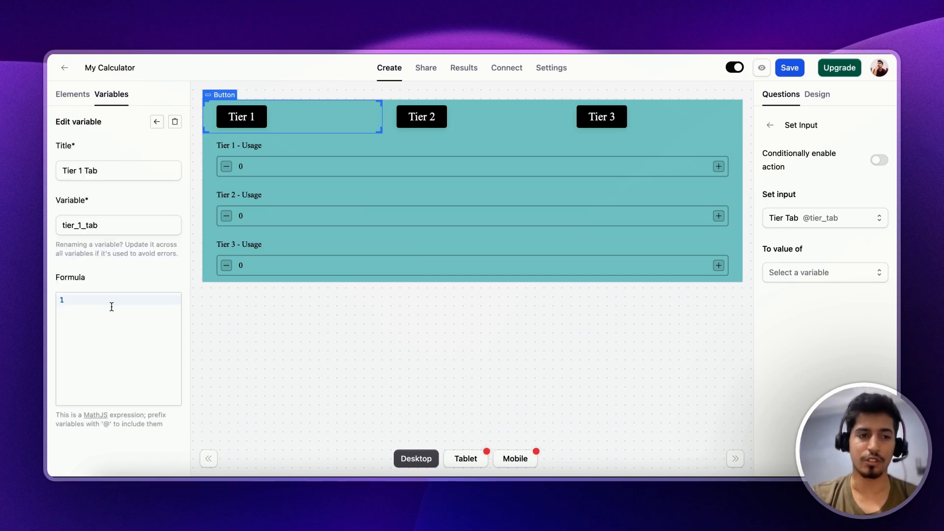
pyautogui.click(157, 122)
# Create a new variable titled "Tier 2" with the formula 2
pyautogui.click(113, 171)
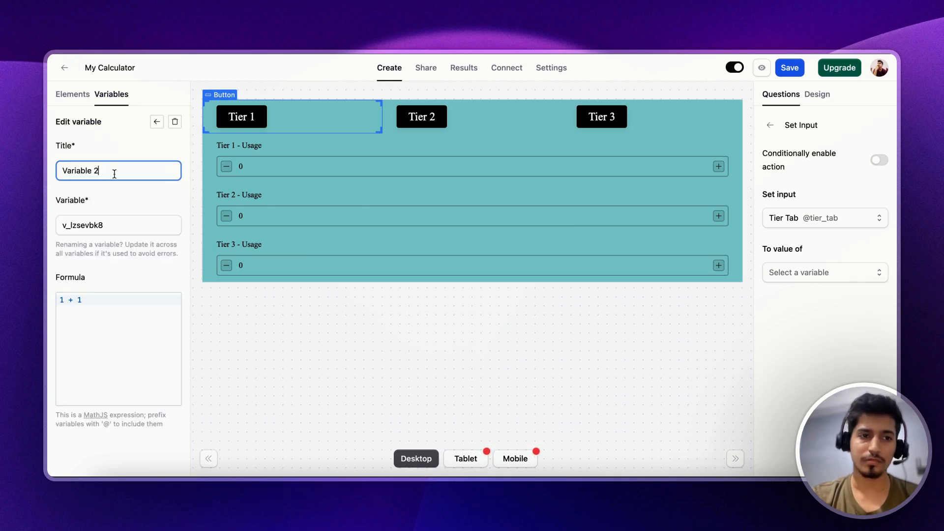
pyautogui.press('super+a')
pyautogui.write('Tier 2')
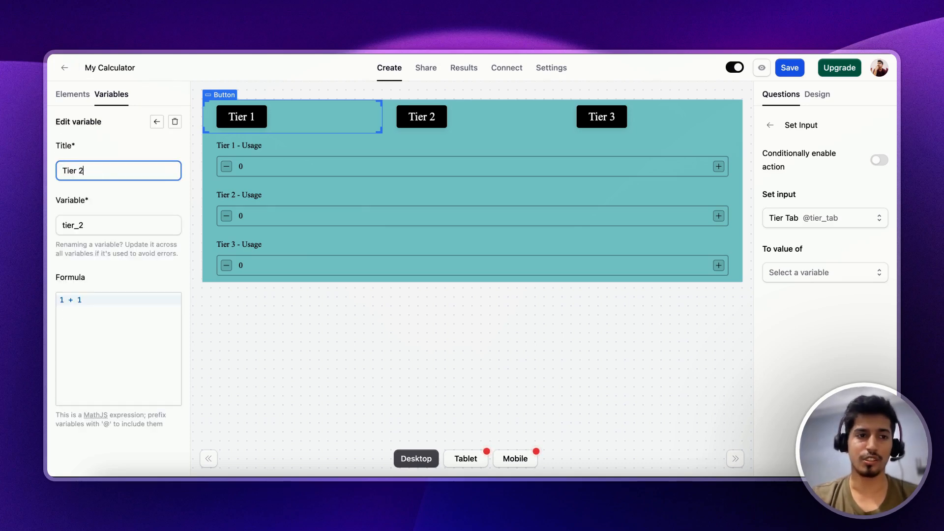
pyautogui.click(108, 300)
pyautogui.press('super+a')
pyautogui.write('2')
pyautogui.click(157, 123)
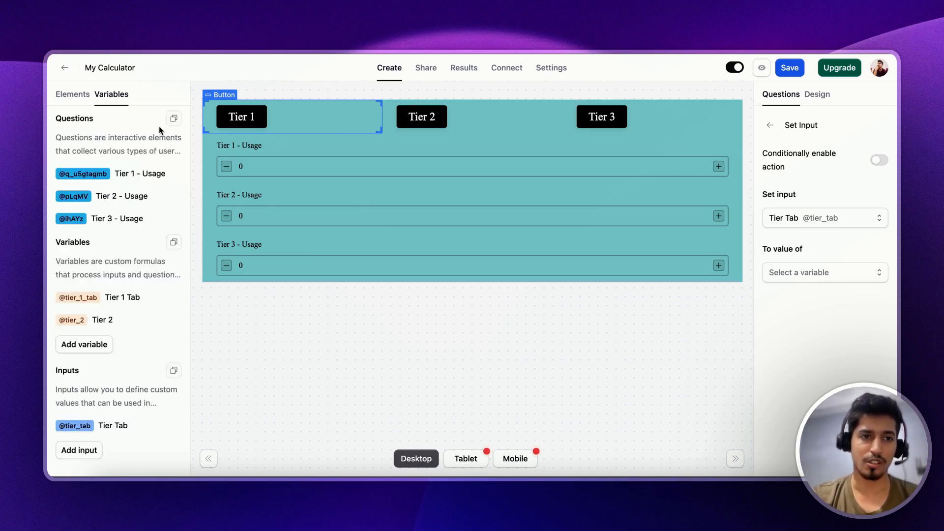
# Create a new variable titled "Tier 3 Tab" with the formula 3
pyautogui.click(86, 344)
pyautogui.write('Tier 3 Tab')
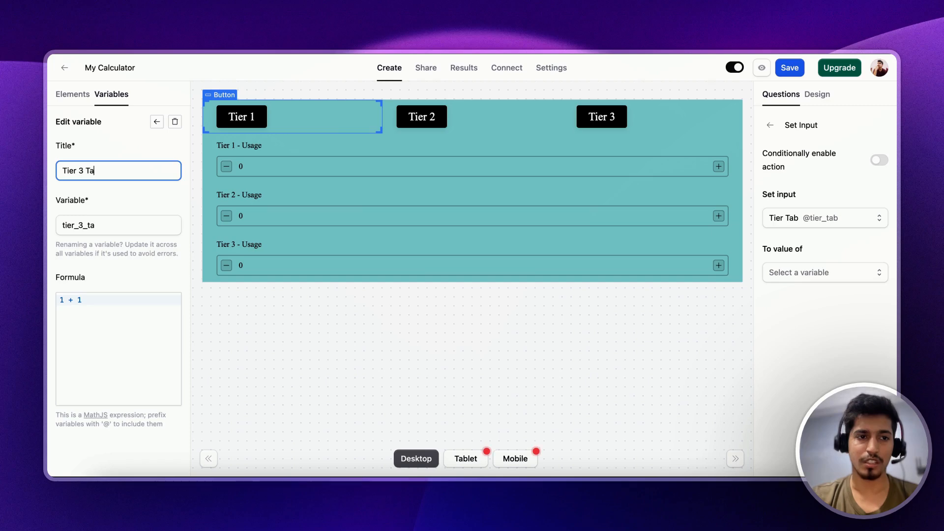
pyautogui.press('Tab')
pyautogui.click(92, 317)
pyautogui.press('super+a')
pyautogui.write('2')
pyautogui.click(157, 121)
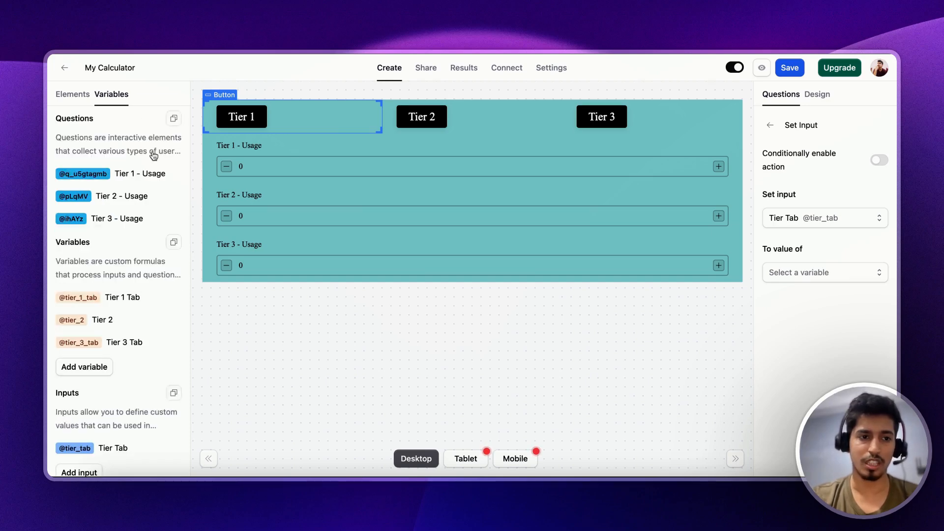
# Rename the Tier 2 variable to "Tier 2 Tab" and return to the variables list
pyautogui.click(109, 318)
pyautogui.click(129, 167)
pyautogui.write('Ta')
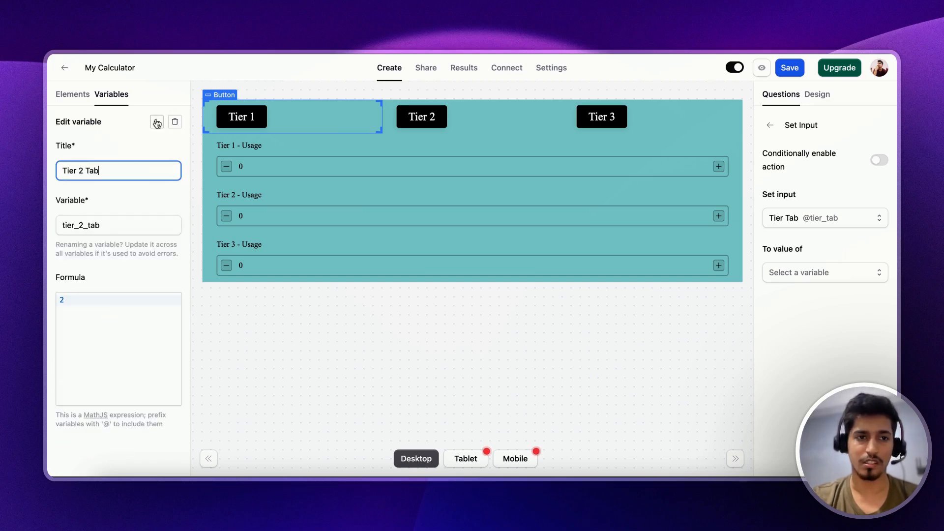
pyautogui.write('b')
pyautogui.click(157, 122)
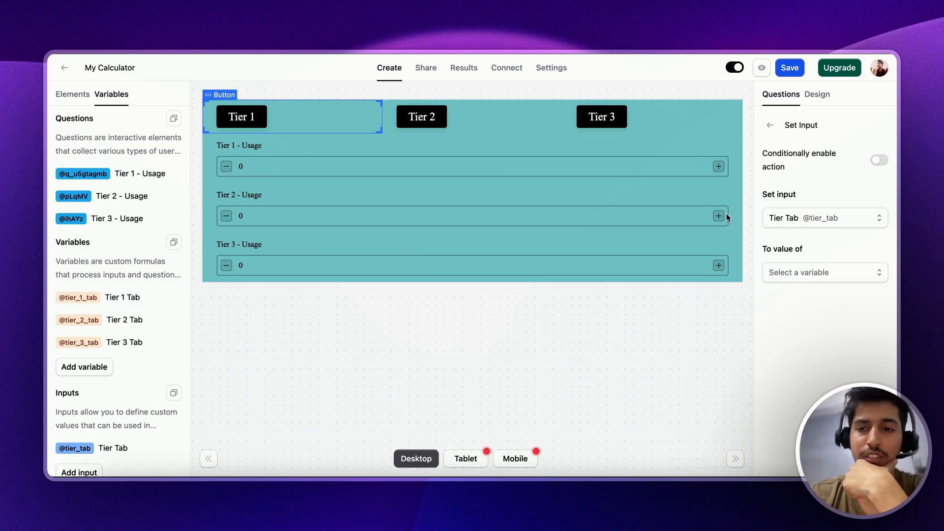
# Choose Tier 1 Tab as the value that the Tier 1 button's Set Input action assigns
pyautogui.click(814, 273)
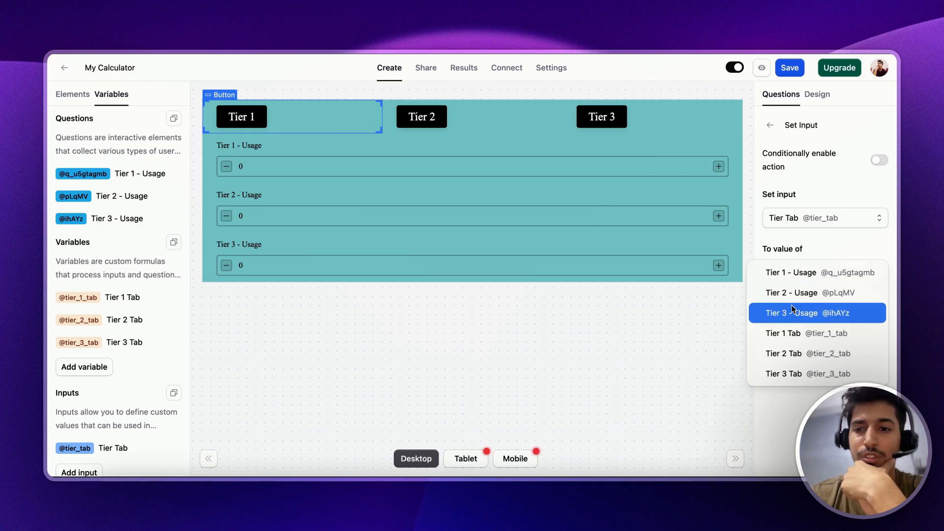
pyautogui.click(789, 333)
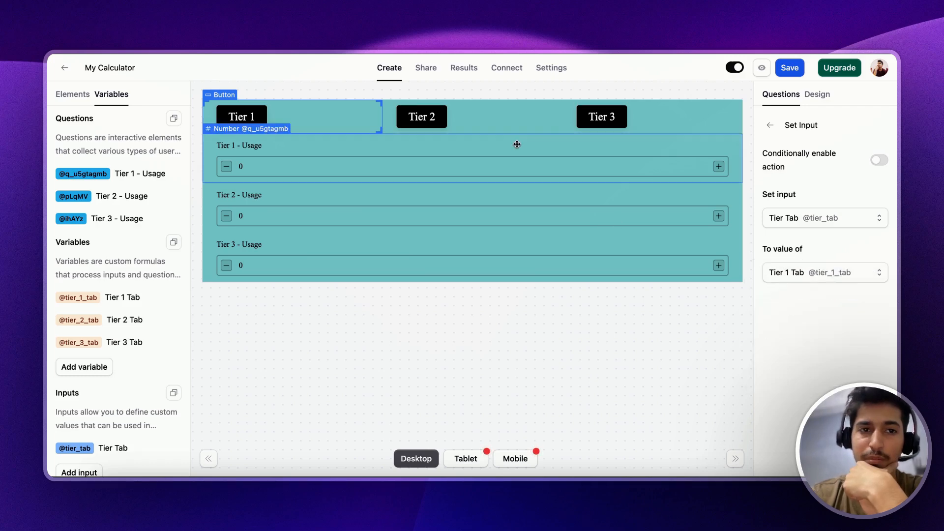
# Add a Set Input action to the Tier 2 button that sets Tier Tab to the value of Tier 2 Tab
pyautogui.click(523, 116)
pyautogui.scroll(-3, 777, 297)
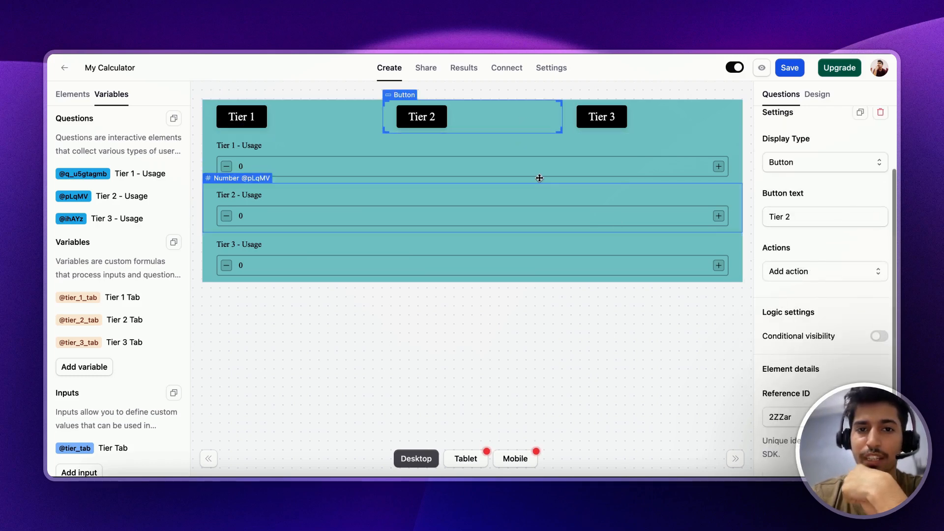
pyautogui.click(785, 277)
pyautogui.click(799, 315)
pyautogui.click(799, 306)
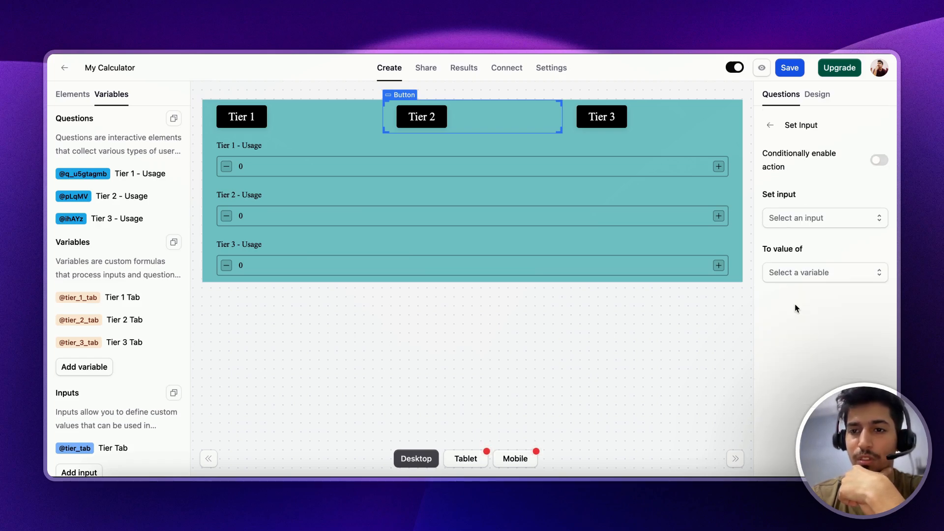
pyautogui.click(796, 216)
pyautogui.click(799, 221)
pyautogui.click(801, 274)
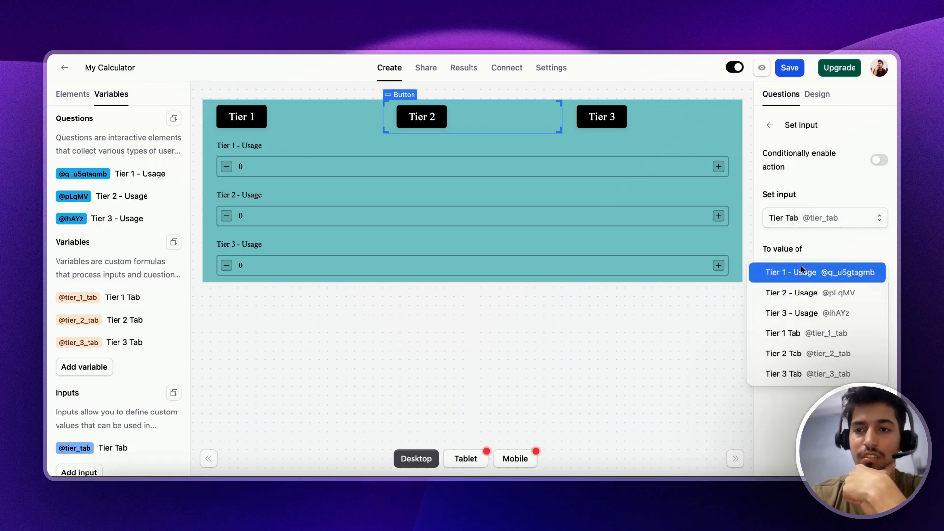
pyautogui.click(804, 347)
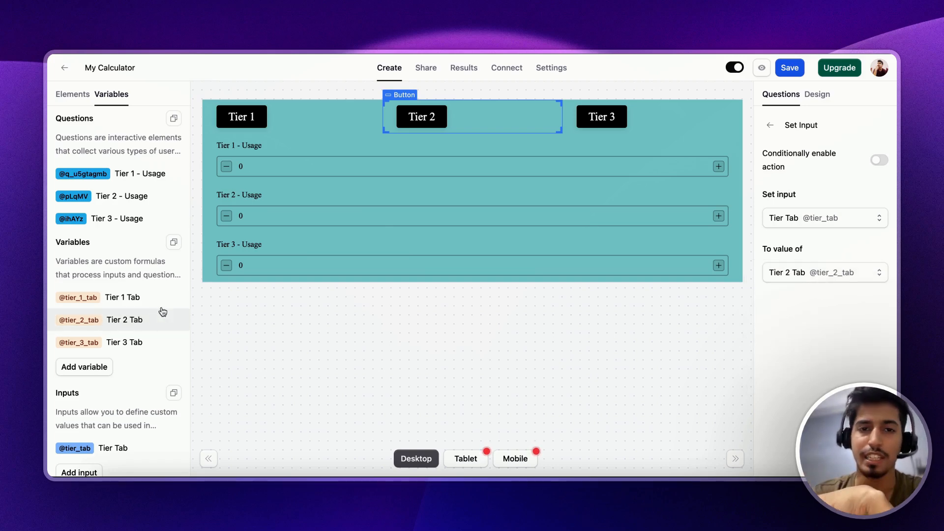
# Add a Set Input action to the Tier 3 button that sets Tier Tab to the value of Tier 3 Tab
pyautogui.click(645, 101)
pyautogui.click(825, 345)
pyautogui.click(807, 318)
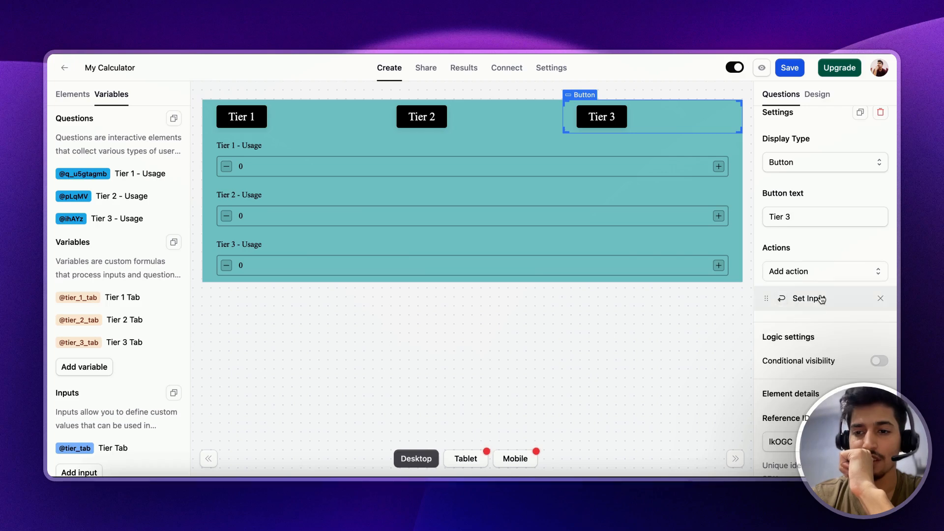
pyautogui.click(818, 301)
pyautogui.click(820, 218)
pyautogui.click(817, 219)
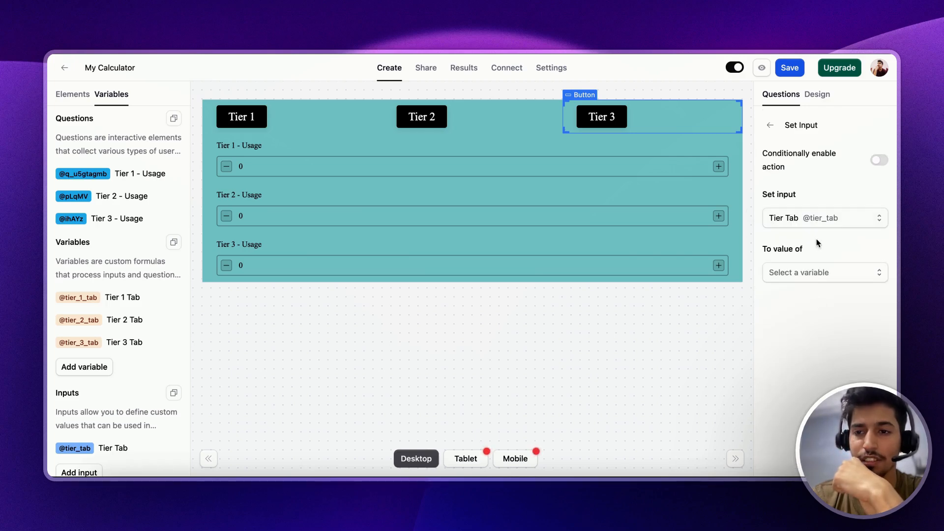
pyautogui.click(820, 272)
pyautogui.click(811, 373)
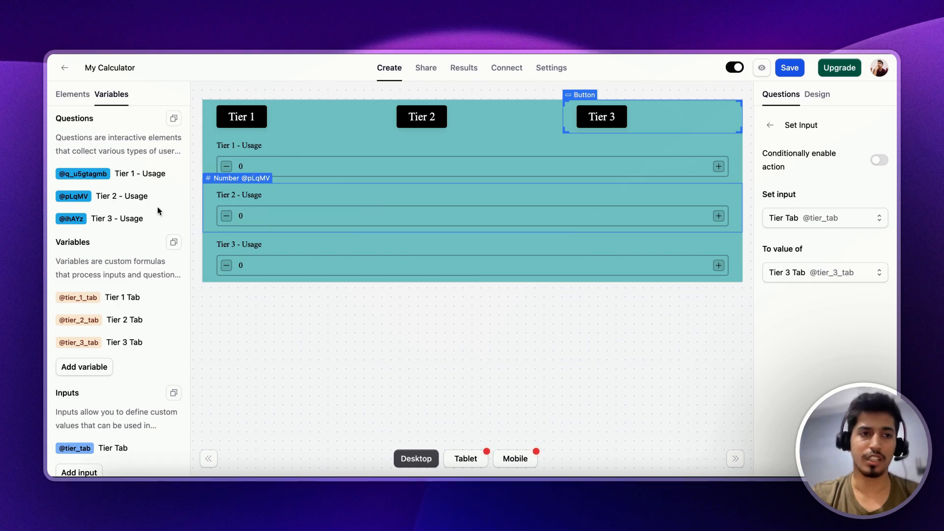
# Add a Formula Output element below the Tier 3 - Usage question and title it "Input (Tier Tab)"
pyautogui.click(72, 104)
pyautogui.scroll(-7, 124, 296)
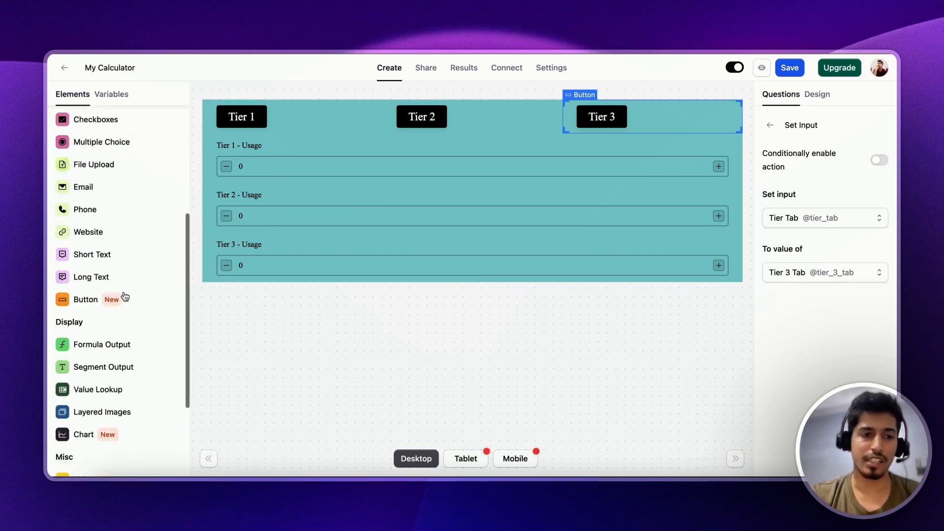
pyautogui.moveTo(108, 222); pyautogui.dragTo(274, 312)
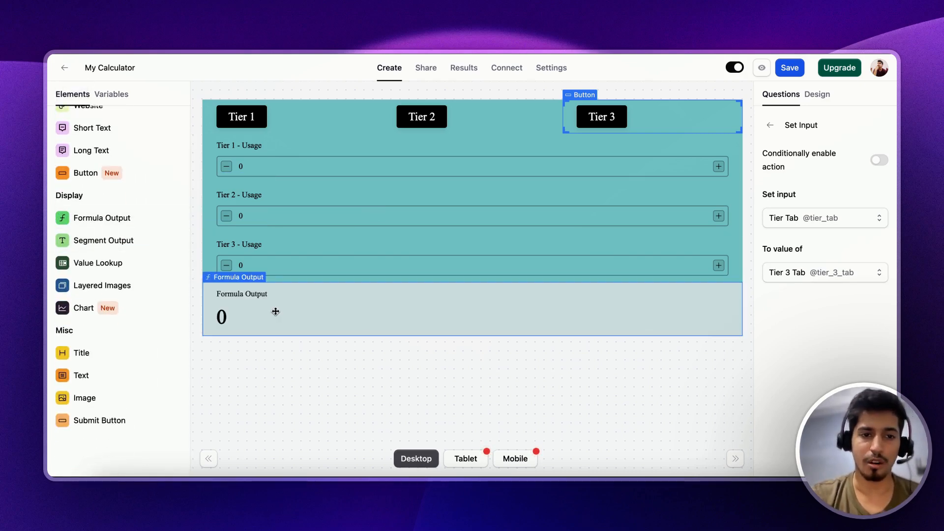
pyautogui.tripleClick(792, 235)
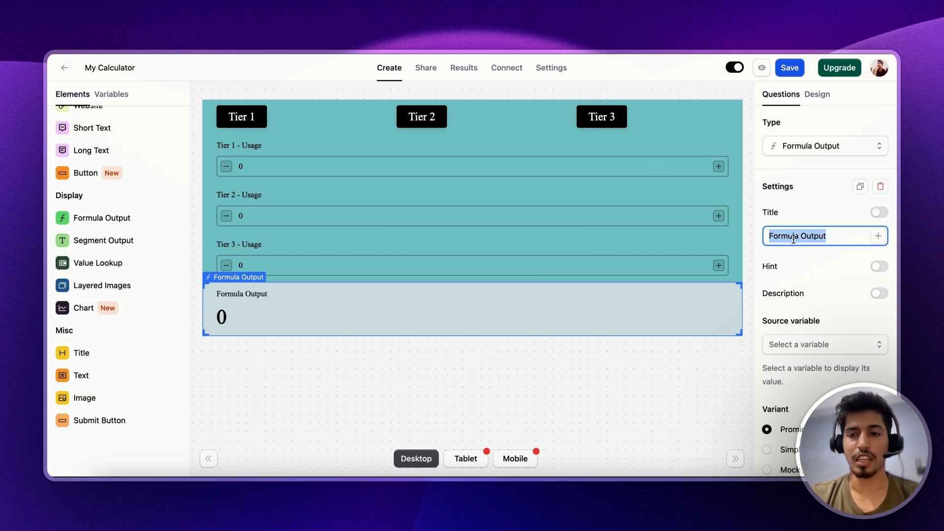
pyautogui.write('Input (Ti')
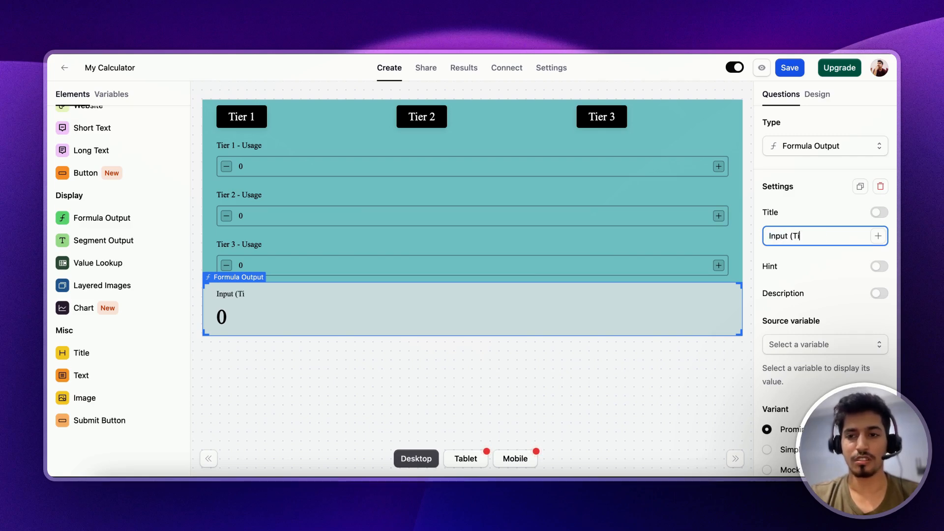
pyautogui.write('er Tab)')
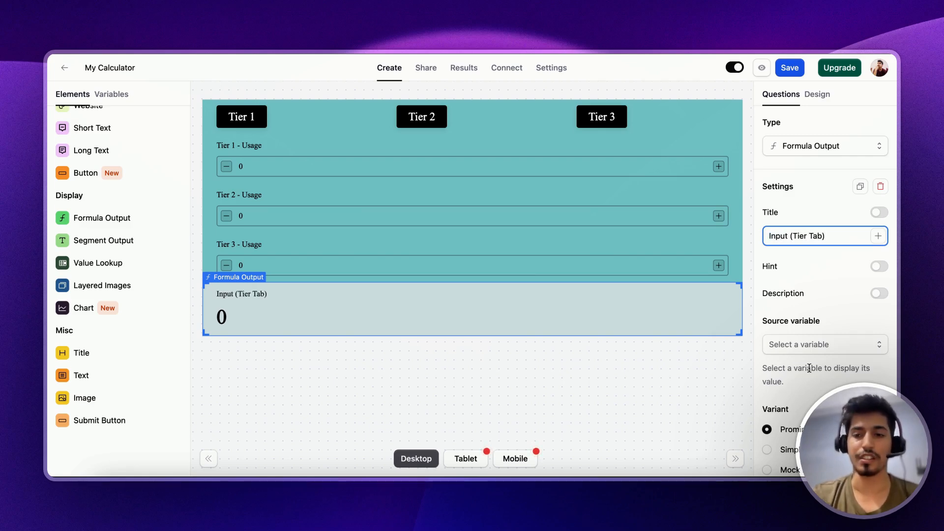
# Set the source variable of the Input (Tier Tab) formula output to Tier Tab
pyautogui.click(829, 350)
pyautogui.scroll(-1, 830, 350)
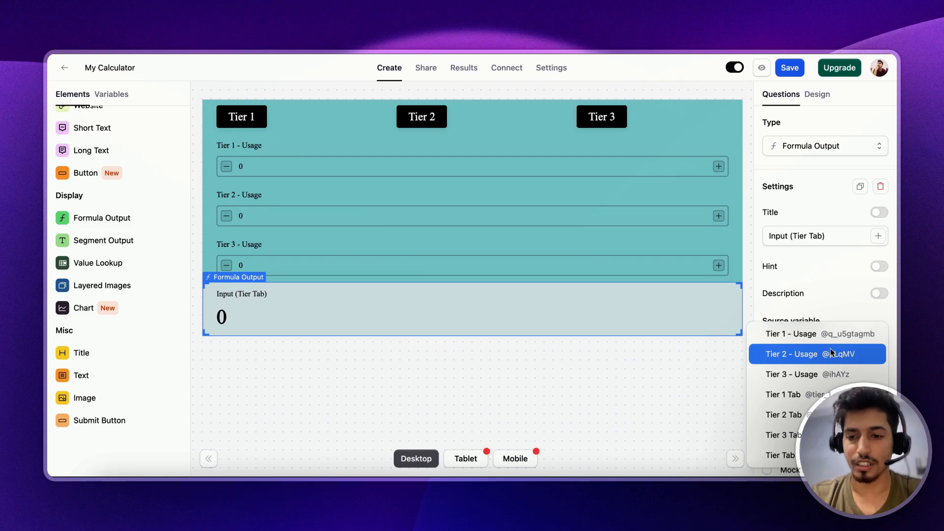
pyautogui.click(780, 455)
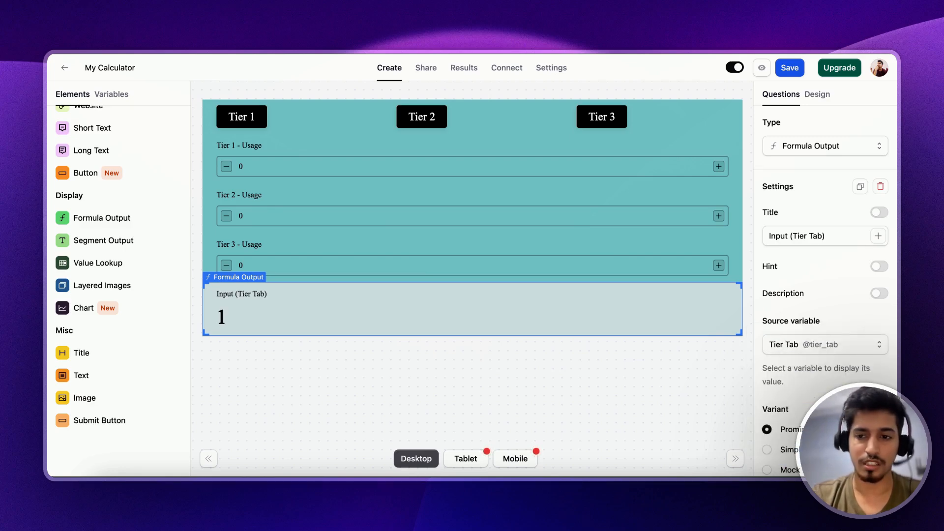
# Save the calculator, test the Tier 2 and Tier 3 buttons against the Tier Tab output in preview, and return to editing
pyautogui.click(783, 70)
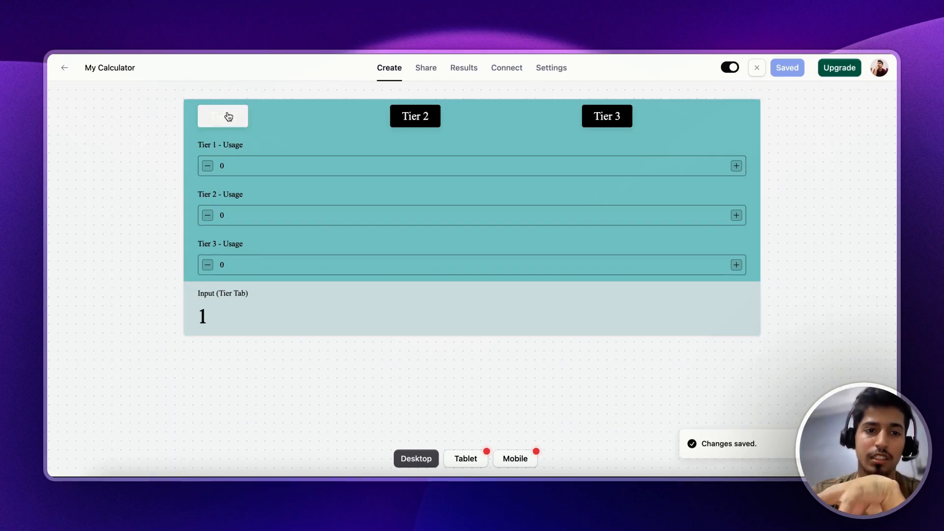
pyautogui.click(396, 123)
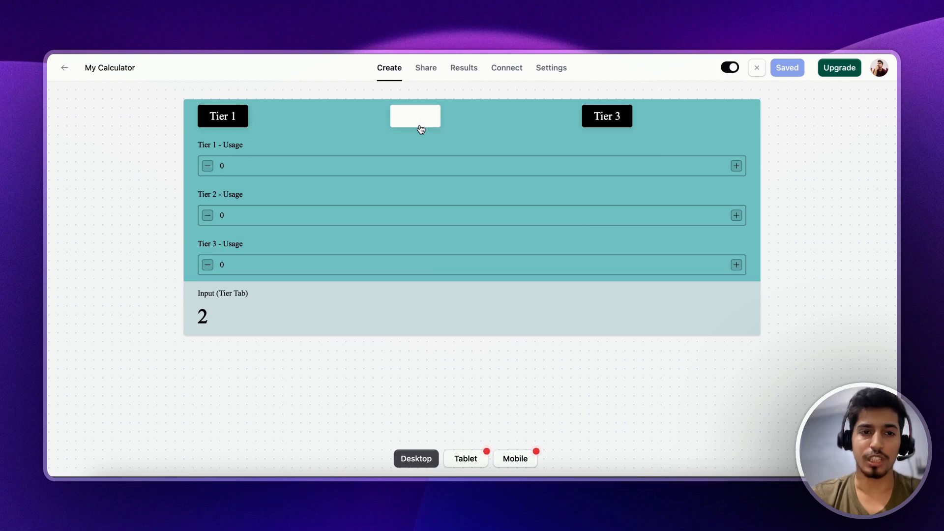
pyautogui.click(621, 122)
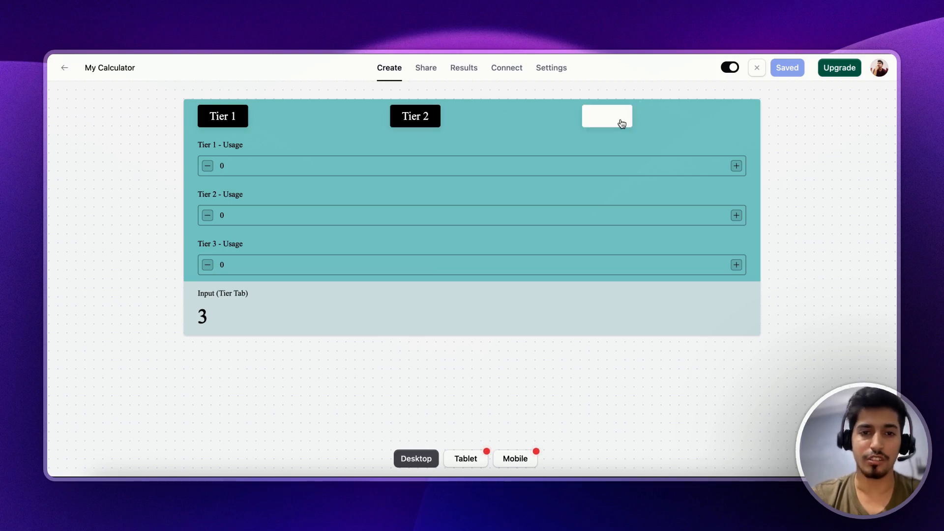
pyautogui.doubleClick(200, 317)
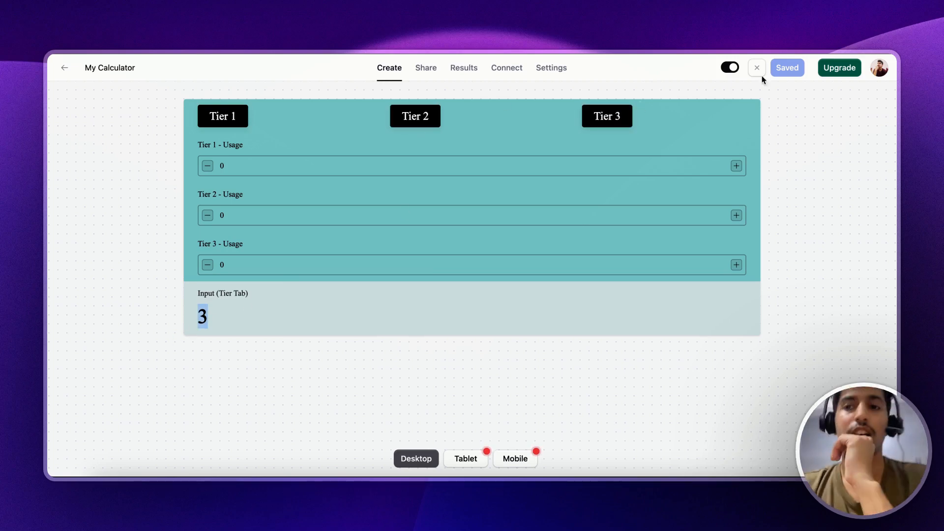
pyautogui.click(761, 76)
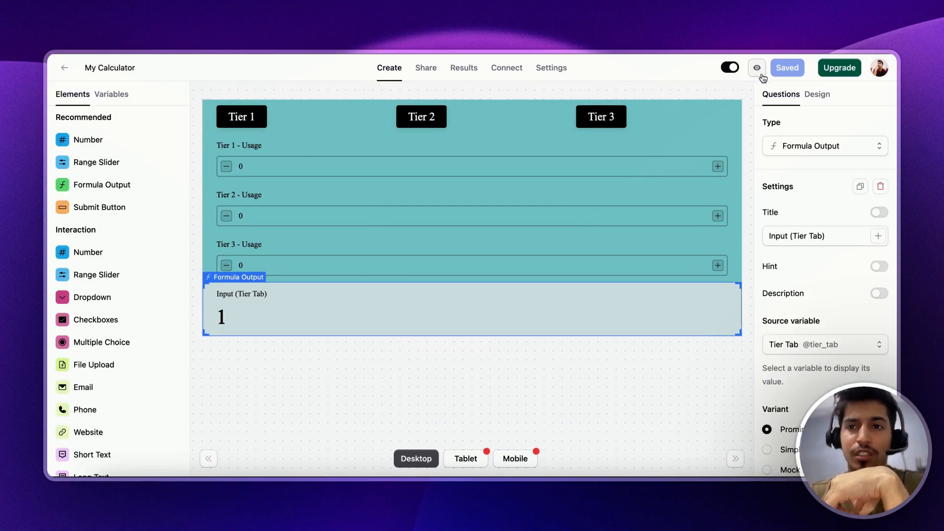
# Create a new variable titled "Is It Tier 1"
pyautogui.click(105, 92)
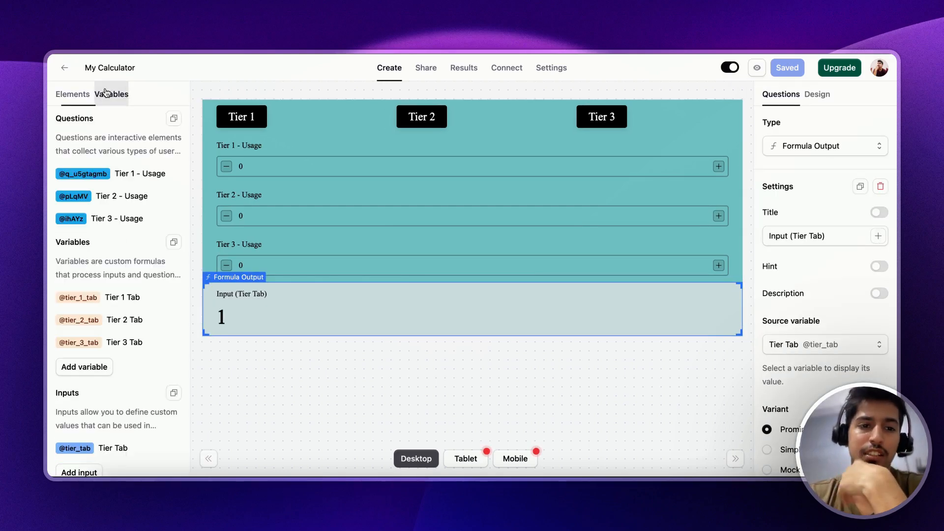
pyautogui.click(110, 366)
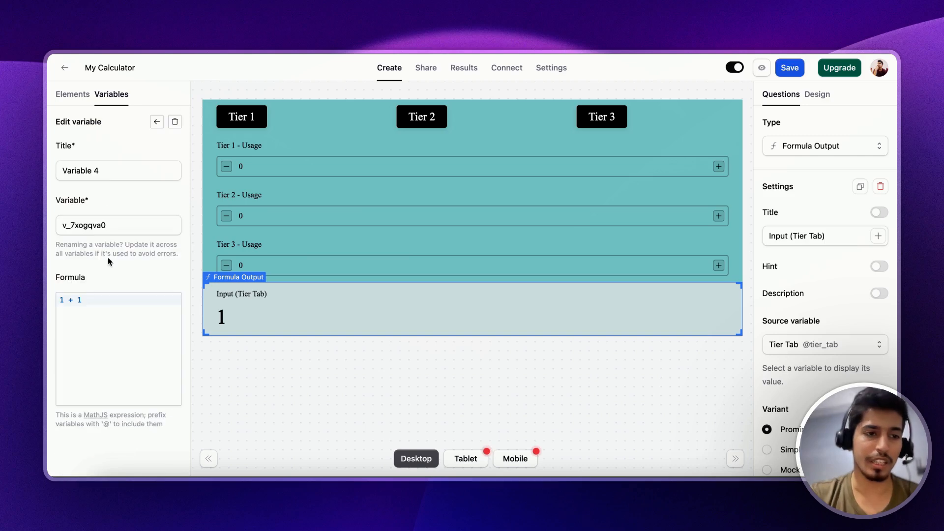
pyautogui.tripleClick(127, 163)
pyautogui.write('T')
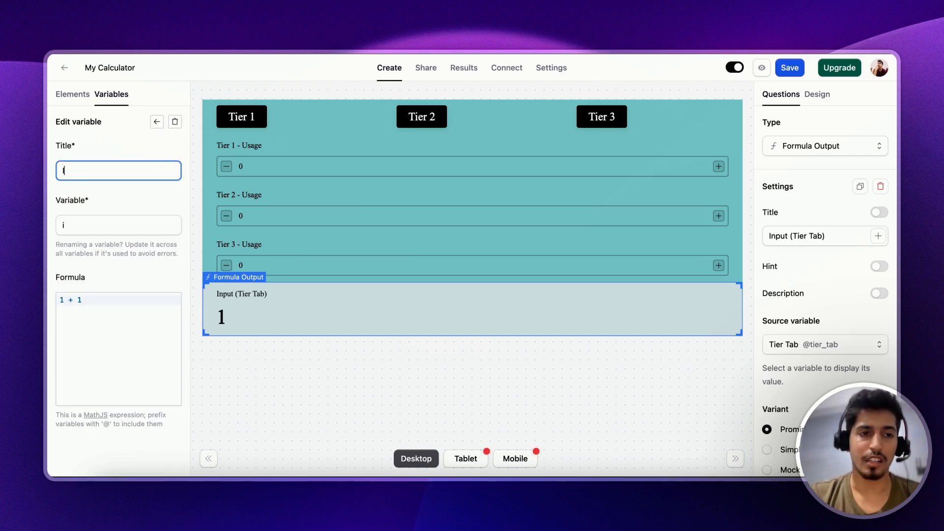
pyautogui.write('s It Tier 1')
pyautogui.press('Tab')
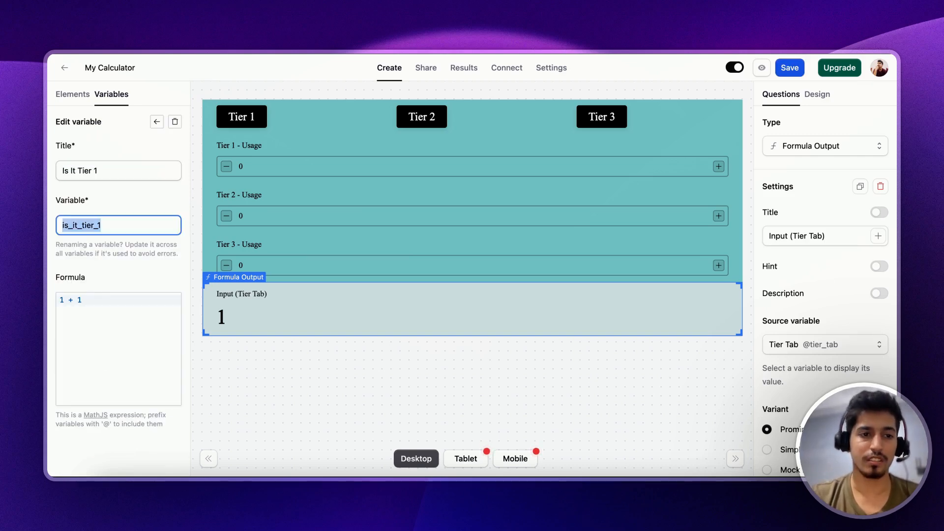
pyautogui.press('Tab')
pyautogui.hotkey('ctrl', 'a')
pyautogui.write('@')
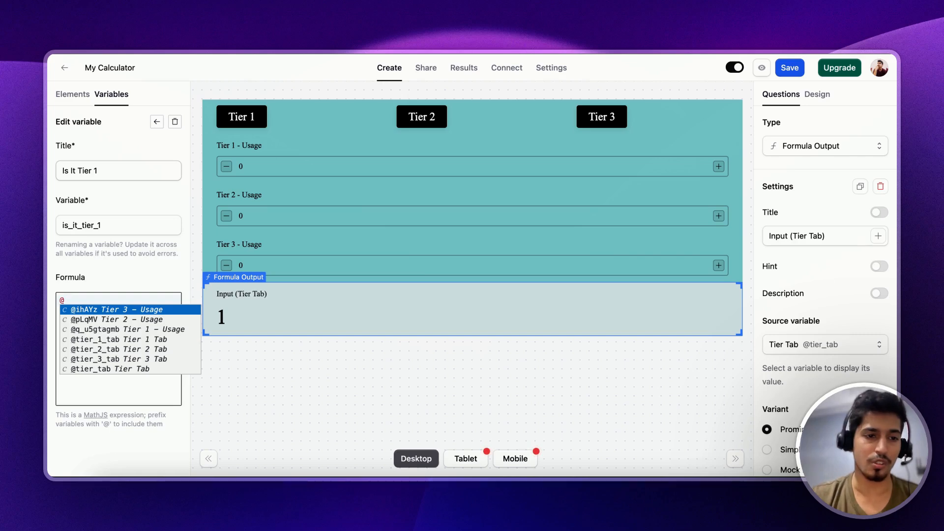
pyautogui.press('Down')
pyautogui.press('Down')
pyautogui.press('Down')
pyautogui.press('Down')
pyautogui.press('Down')
pyautogui.press('Down')
pyautogui.press('Return')
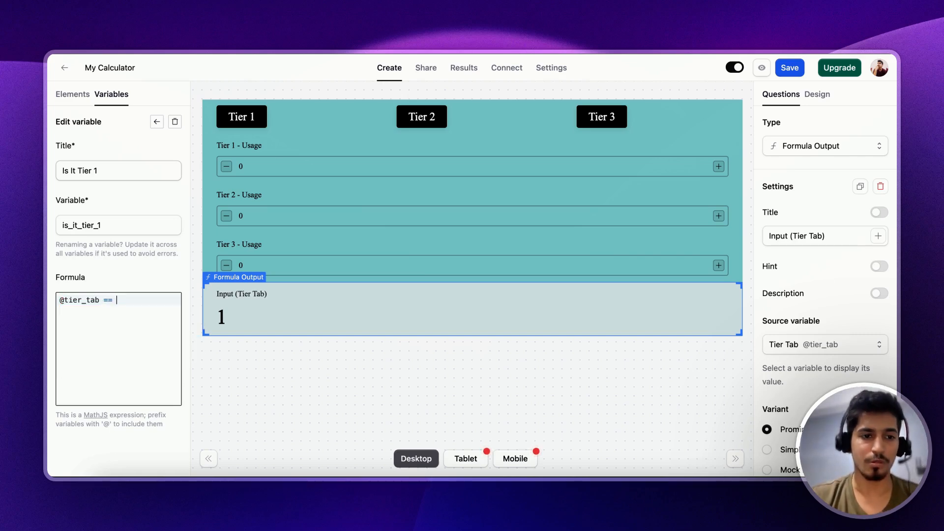
pyautogui.click(157, 121)
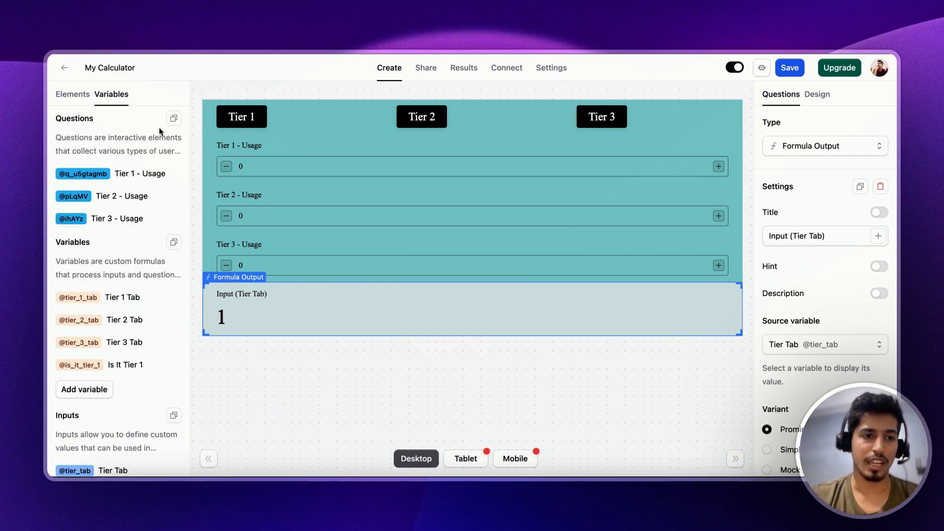
pyautogui.click(96, 384)
pyautogui.tripleClick(120, 170)
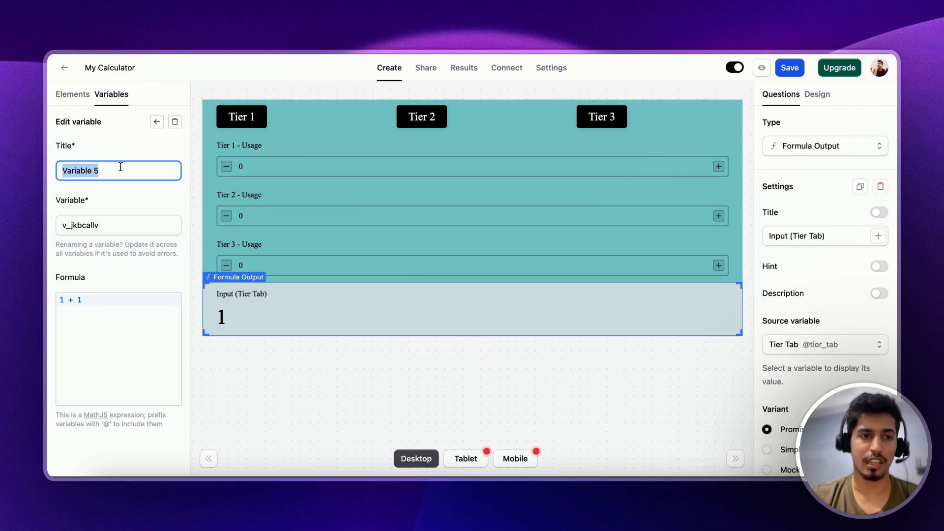
pyautogui.write('Is it Tier 2')
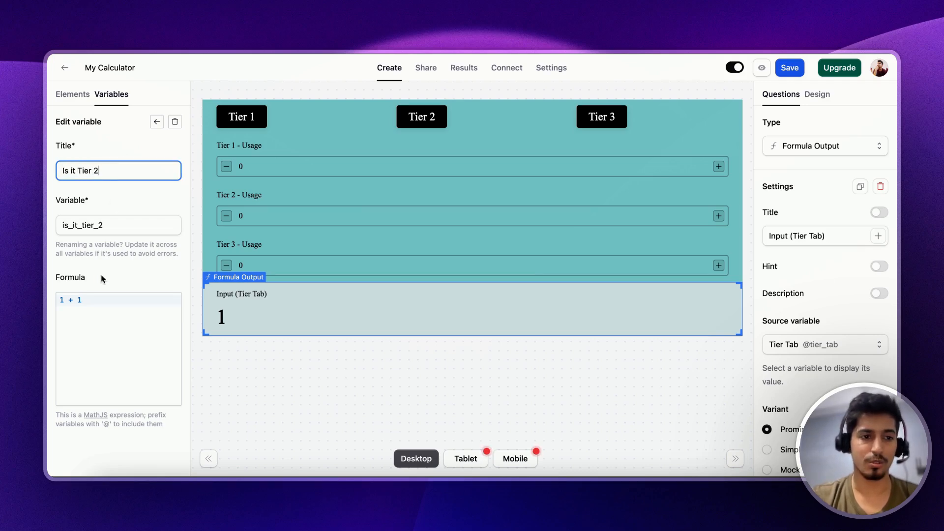
pyautogui.tripleClick(111, 299)
pyautogui.write('@')
pyautogui.click(113, 375)
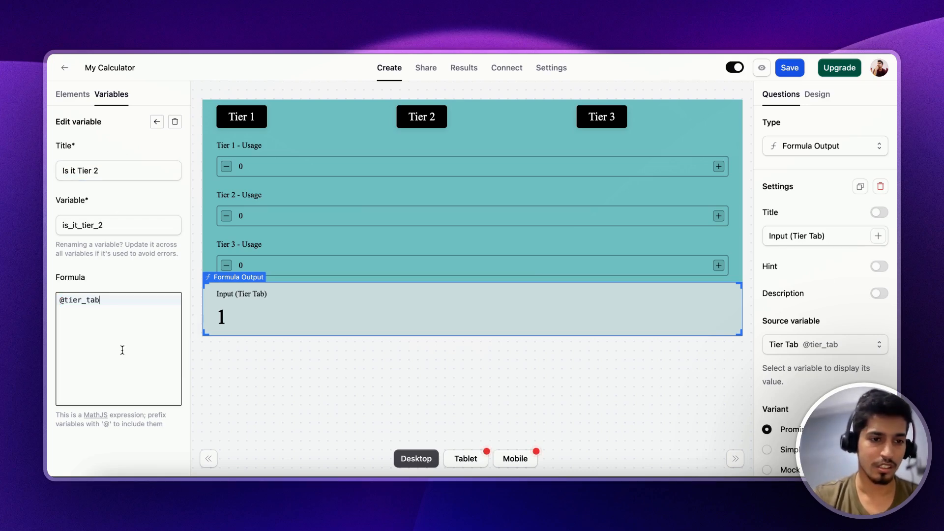
pyautogui.click(156, 121)
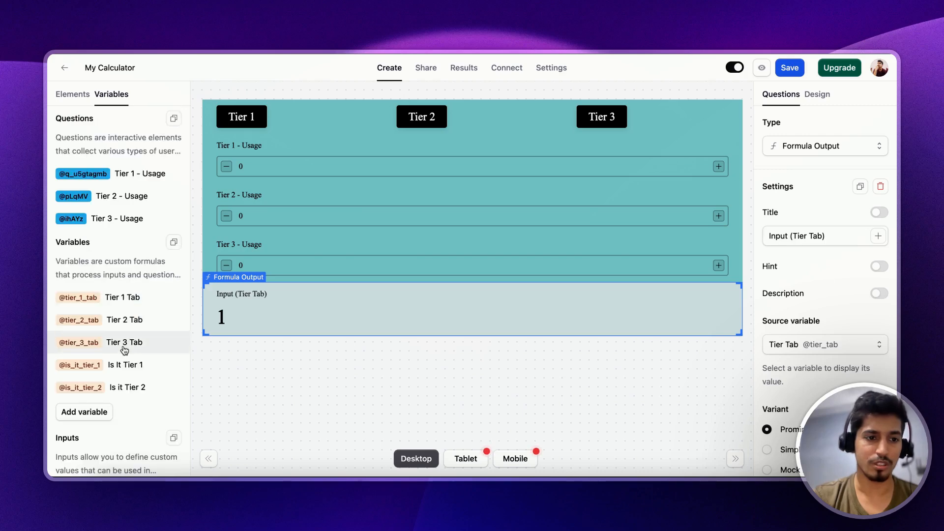
# Create another variable titled "Is it Tier 3"
pyautogui.click(98, 412)
pyautogui.tripleClick(150, 173)
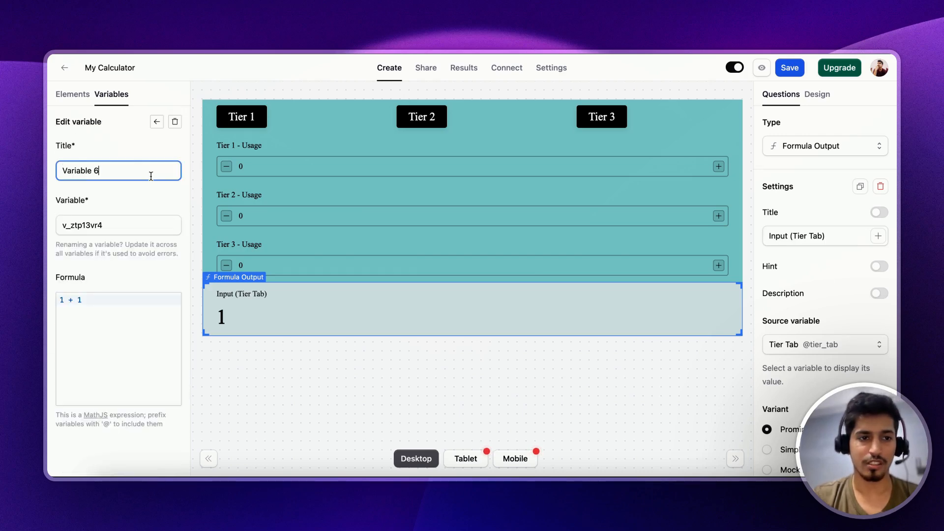
pyautogui.write('Is it Tier 3')
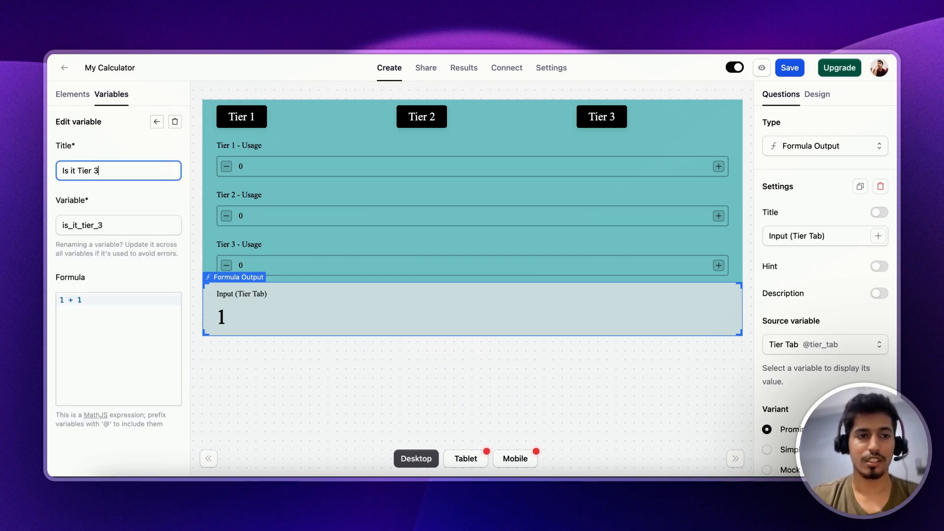
pyautogui.tripleClick(79, 299)
pyautogui.write('@tier')
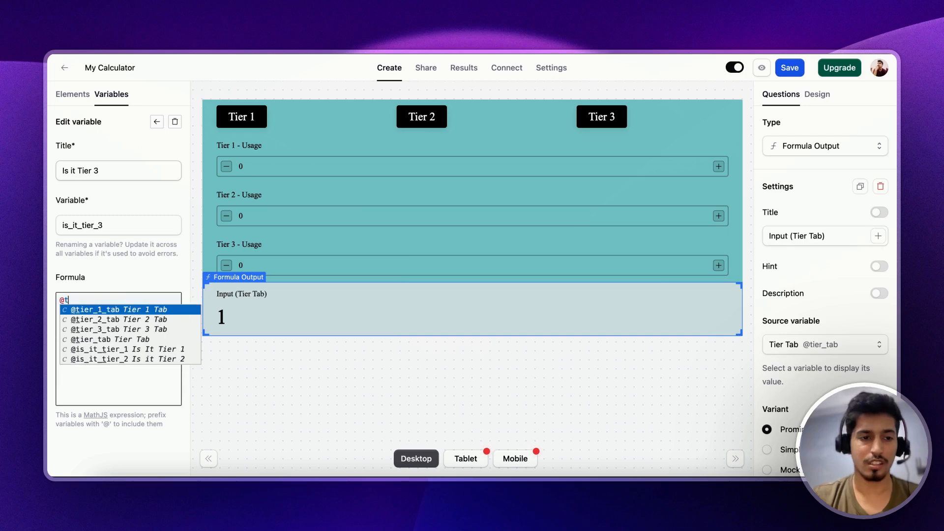
pyautogui.press('Down')
pyautogui.press('Down')
pyautogui.press('Down')
pyautogui.press('Down')
pyautogui.press('Up')
pyautogui.press('Return')
pyautogui.write('== 3')
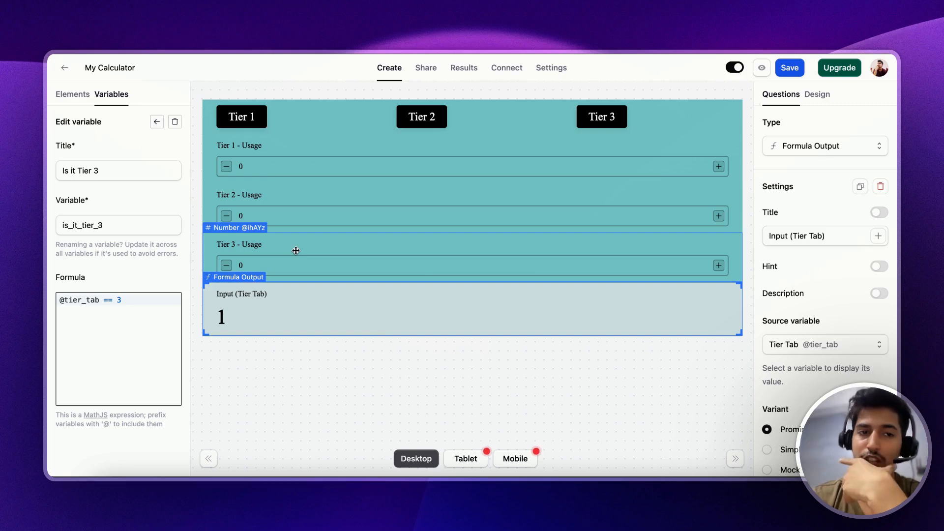
pyautogui.click(157, 121)
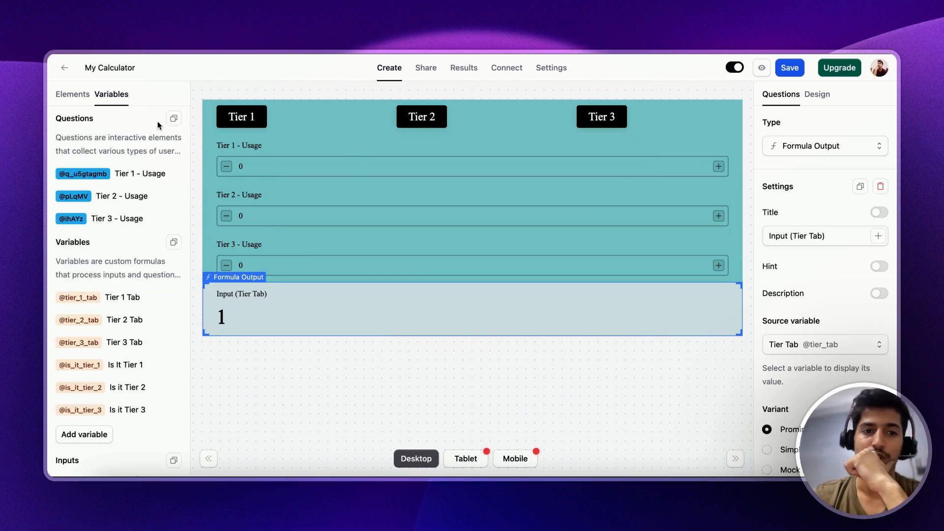
# Enable conditional visibility on the Tier 1 - Usage question, controlled by the Is It Tier 1 variable
pyautogui.click(243, 146)
pyautogui.scroll(-7, 804, 366)
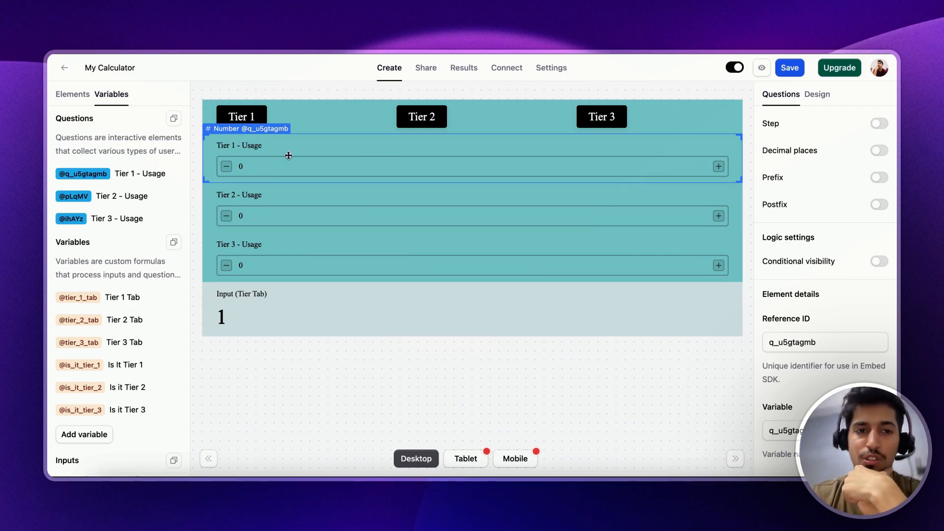
pyautogui.click(821, 261)
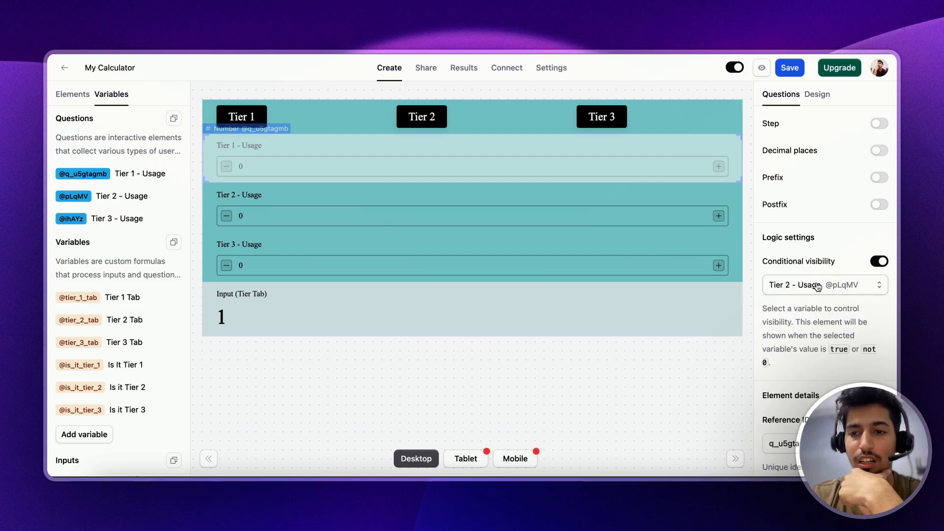
pyautogui.click(818, 284)
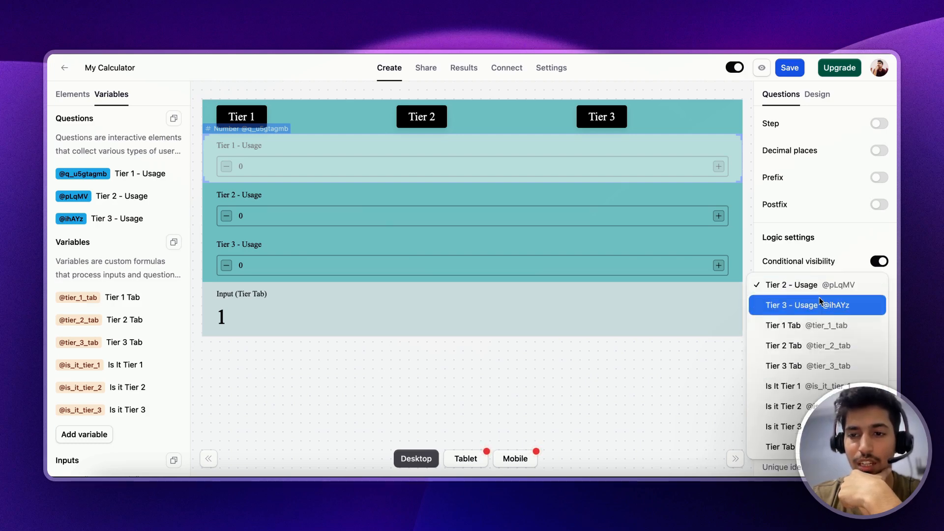
pyautogui.click(796, 387)
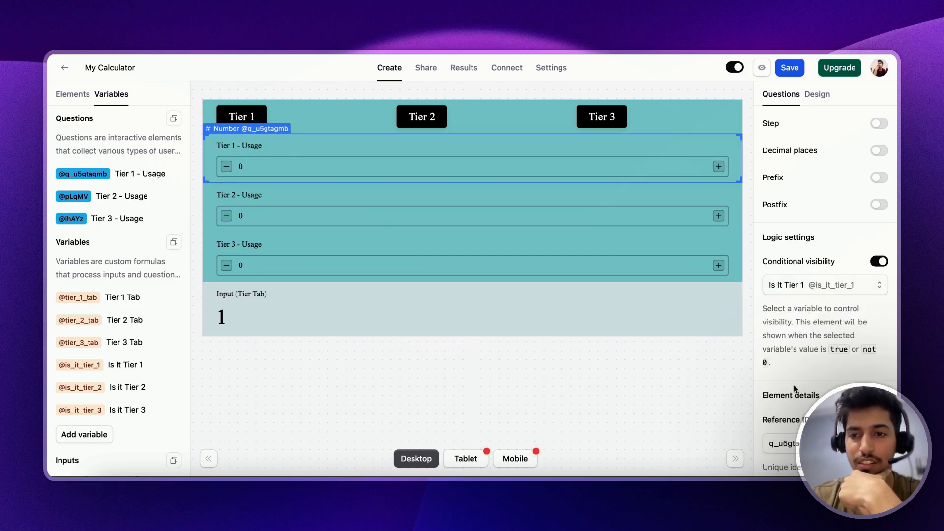
# Enable conditional visibility on the Tier 2 - Usage question, controlled by the Is it Tier 2 variable
pyautogui.click(708, 211)
pyautogui.click(791, 261)
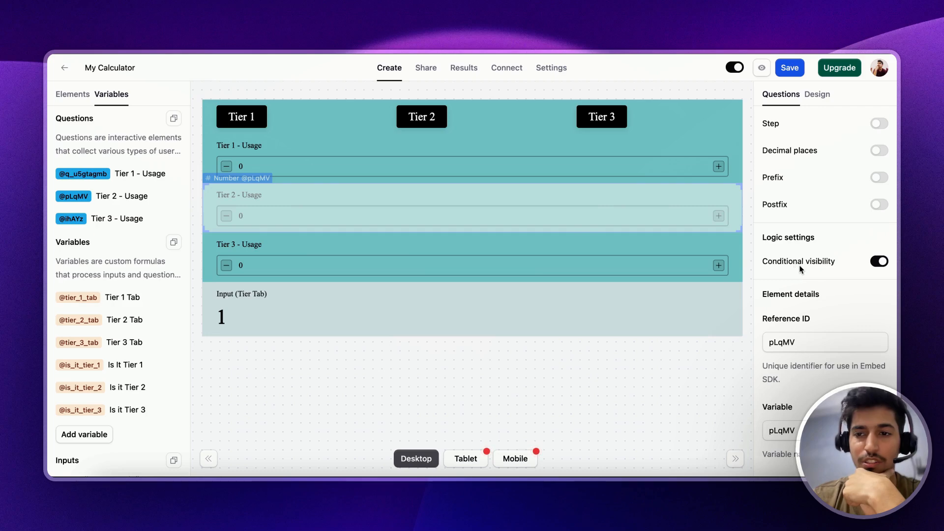
pyautogui.click(800, 285)
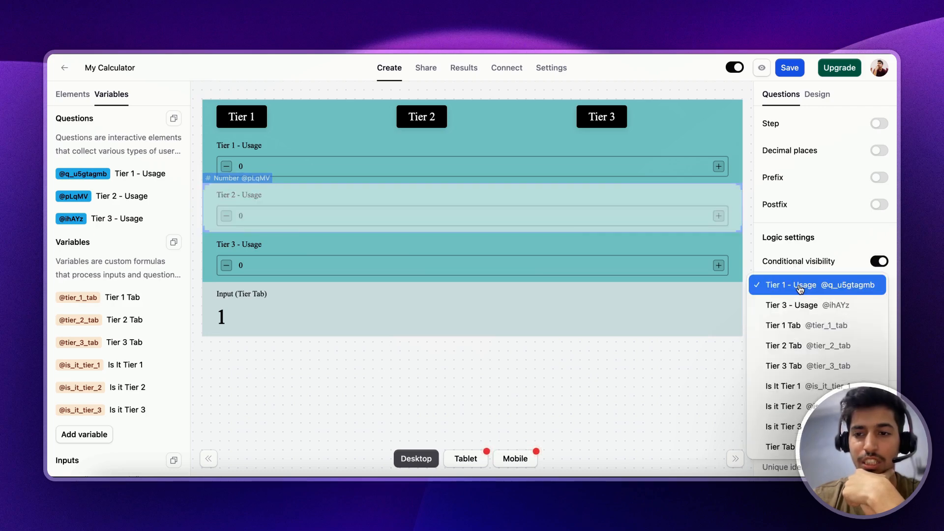
pyautogui.click(791, 406)
# Enable conditional visibility on the Tier 3 - Usage question, controlled by the Is it Tier 3 variable
pyautogui.click(523, 272)
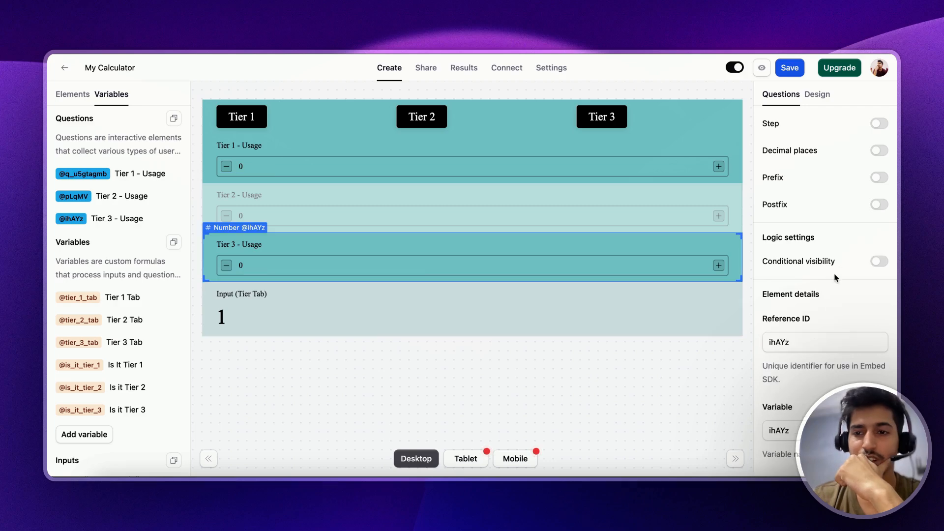
pyautogui.click(878, 261)
pyautogui.click(834, 290)
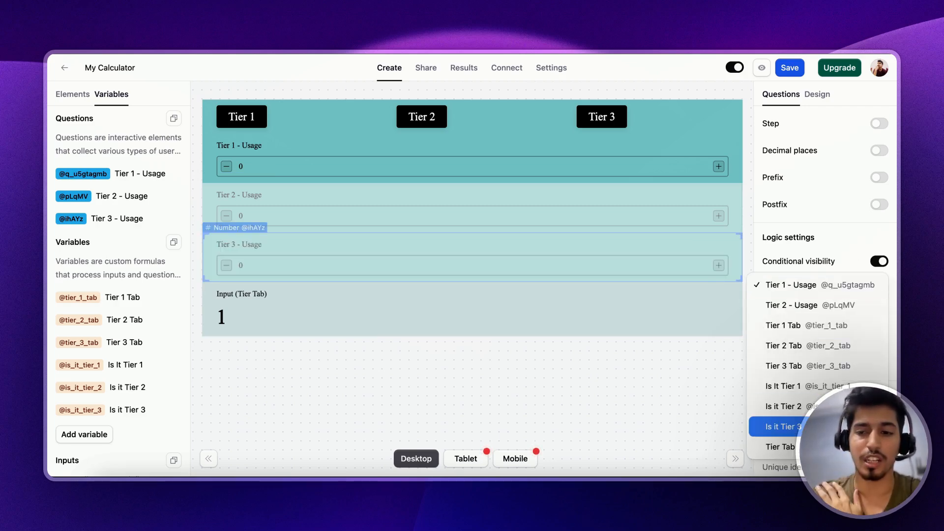
pyautogui.click(782, 427)
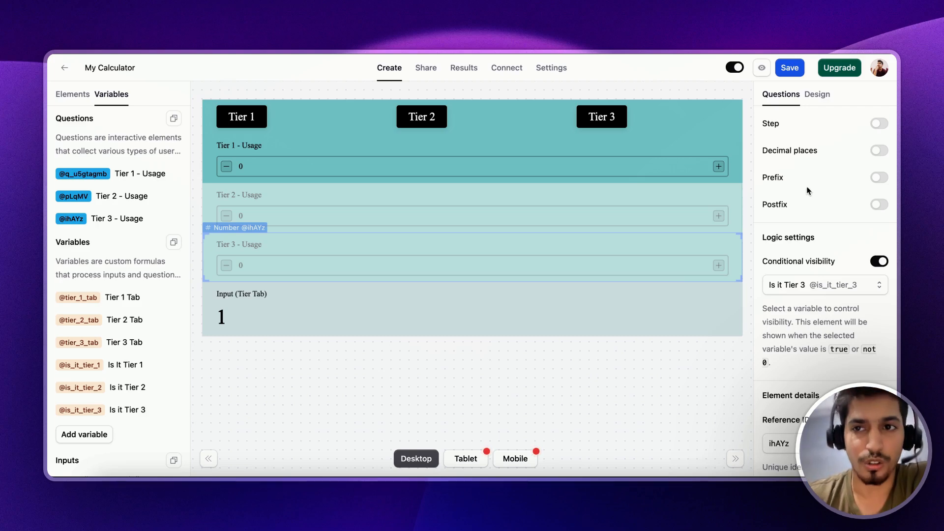
# Delete the Input (Tier Tab) formula output below the Tier 3 - Usage question
pyautogui.click(541, 295)
pyautogui.scroll(5, 769, 249)
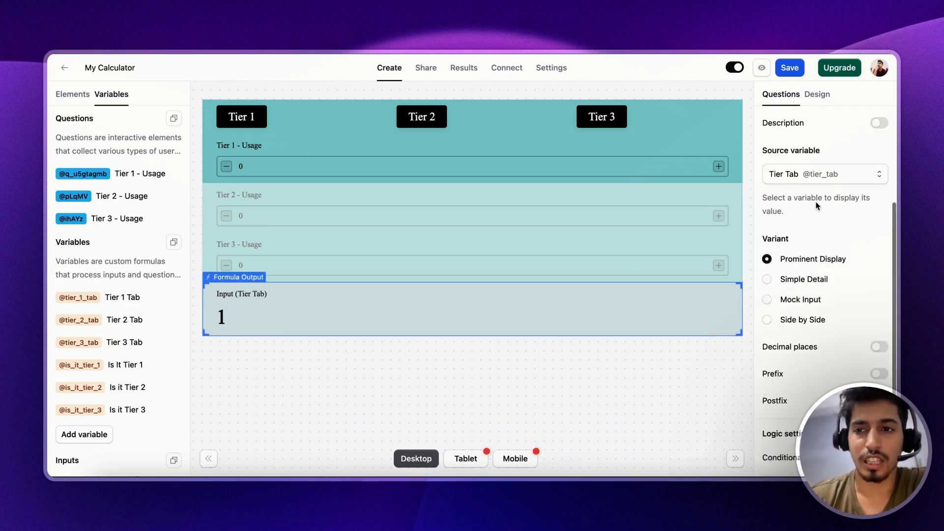
pyautogui.click(880, 186)
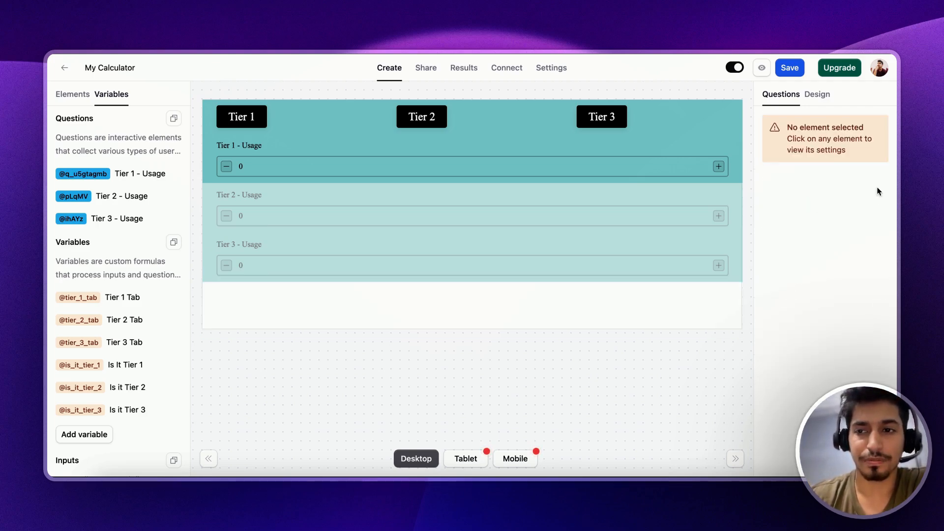
# Preview the calculator and test switching the usage questions with the Tier 2 and Tier 3 buttons
pyautogui.click(762, 67)
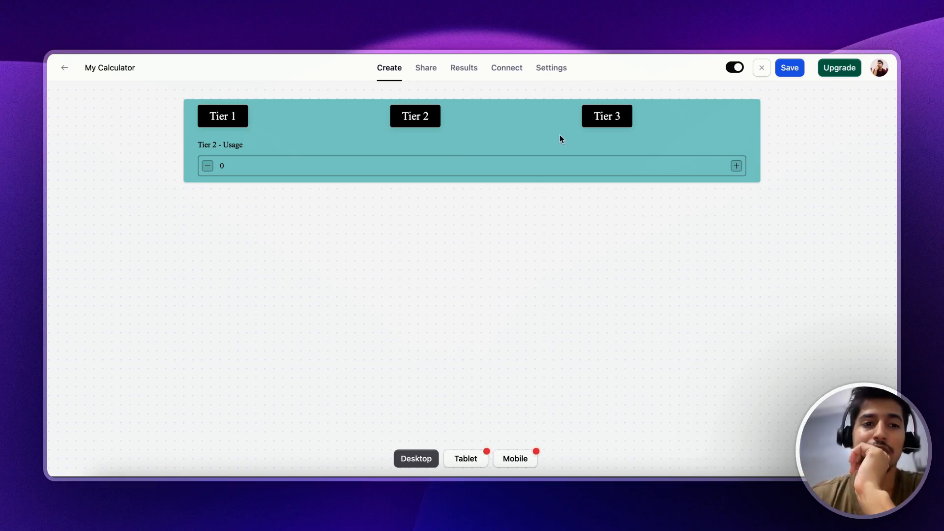
pyautogui.click(589, 125)
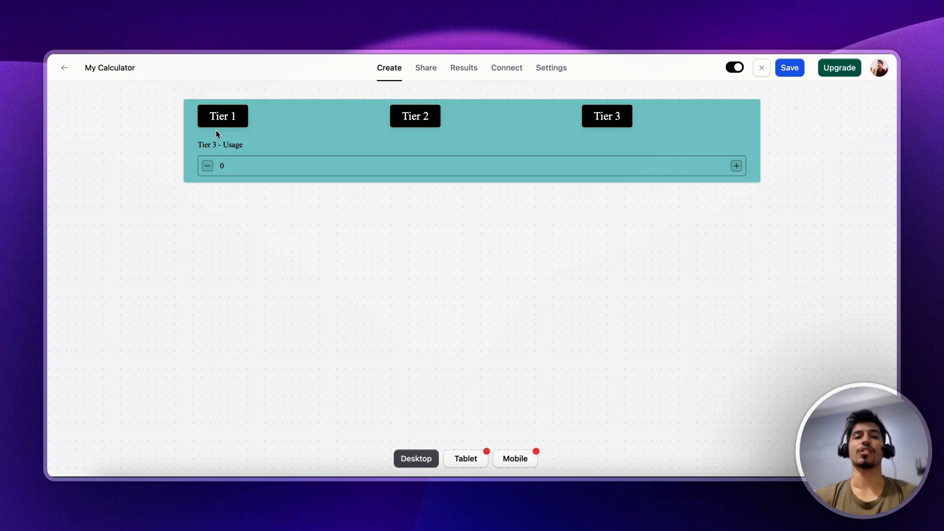